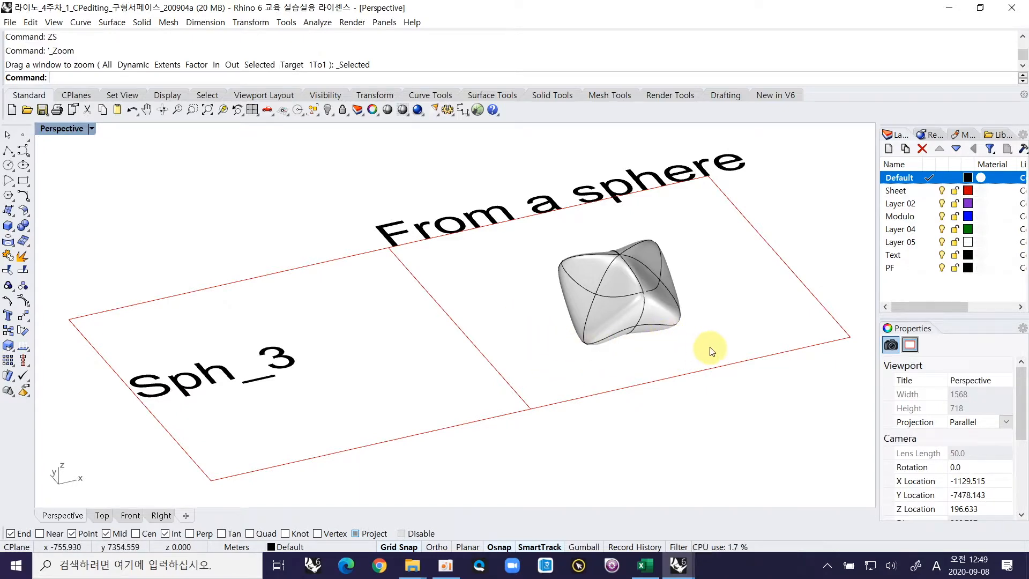
- Examine the shape of the finished sphere-derived surface in the perspective and top views
right_click_drag(609, 355, 596, 395)
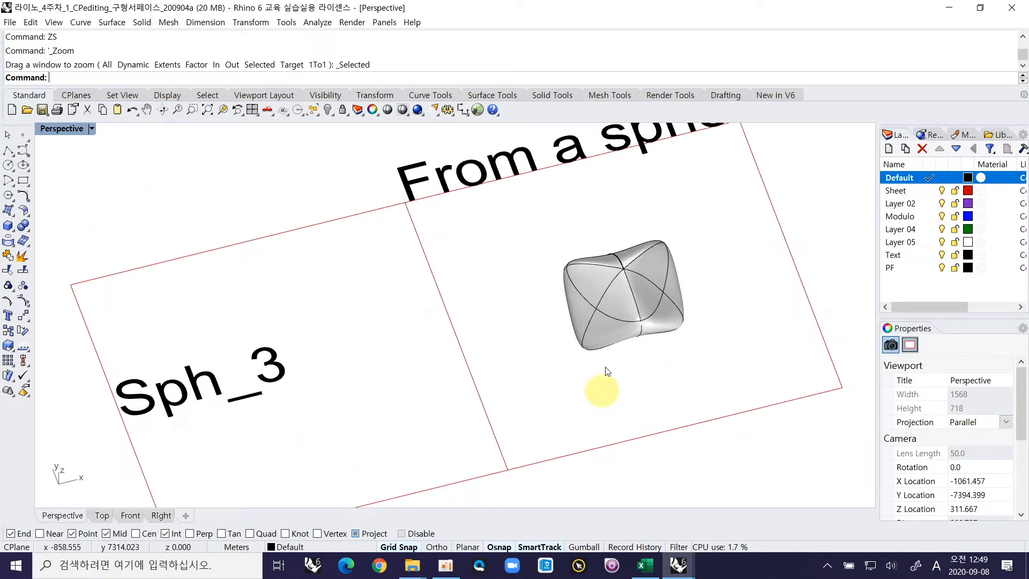
left_click(619, 292)
right_click_drag(622, 291, 679, 207)
right_click_drag(611, 330, 767, 308, "ctrl")
right_click_drag(480, 300, 522, 404)
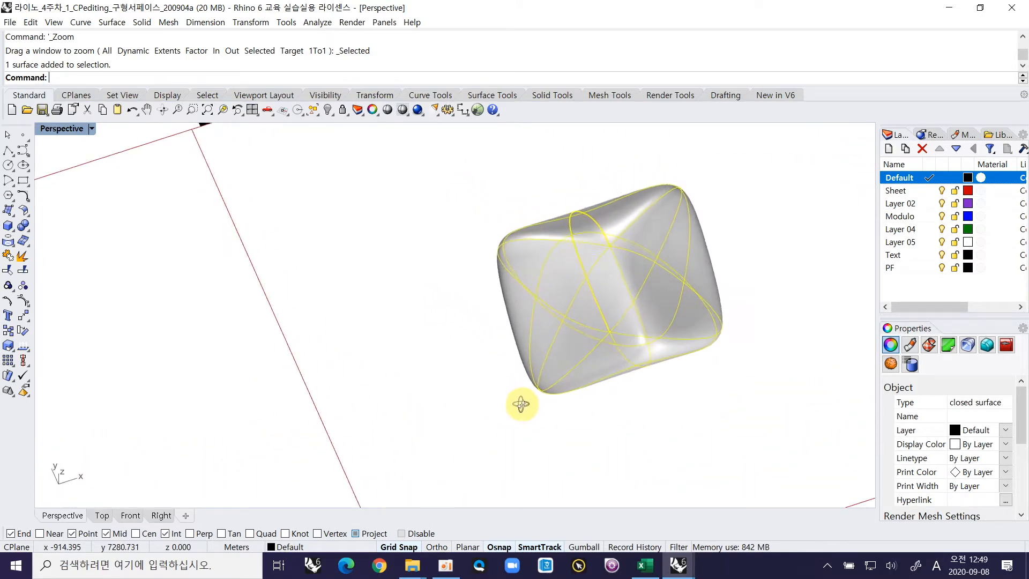
mouse_move(618, 331)
right_mouse_down()
mouse_move(613, 384)
mouse_move(610, 312)
mouse_move(615, 323)
right_mouse_up()
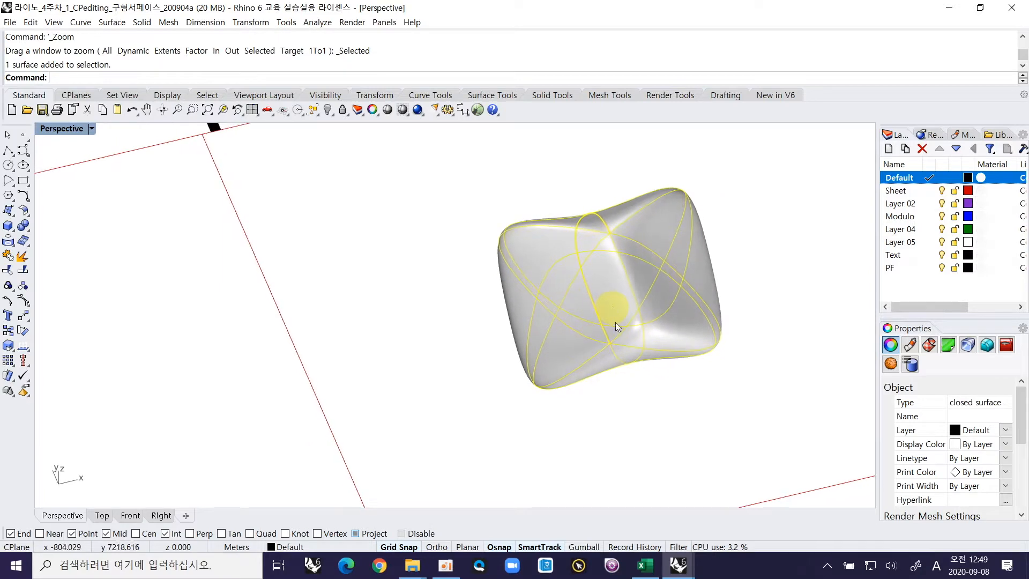
left_click(657, 439)
left_click(632, 311)
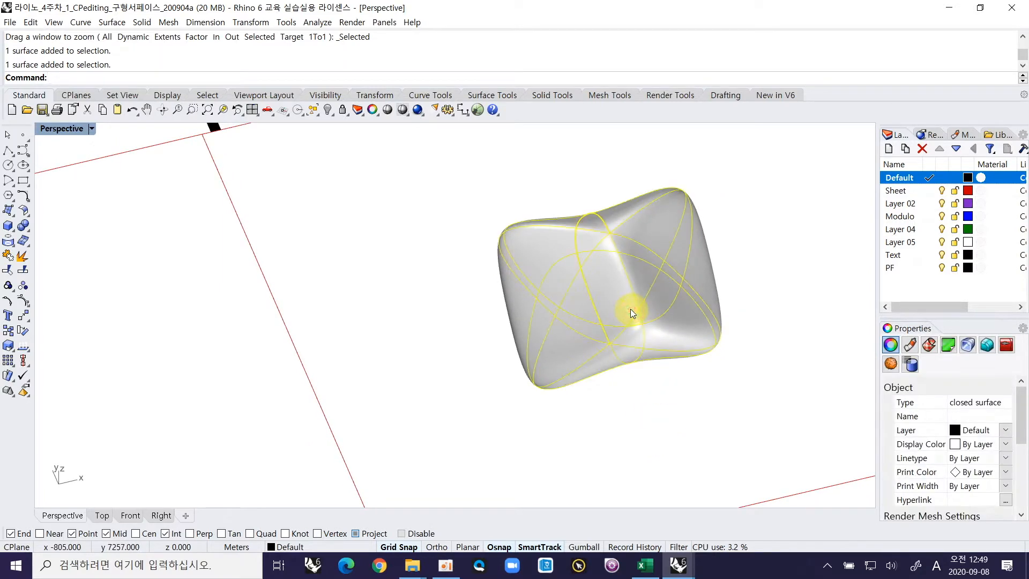
key("ctrl+Tab")
right_click_drag(653, 326, 669, 288, "ctrl")
left_click(680, 266)
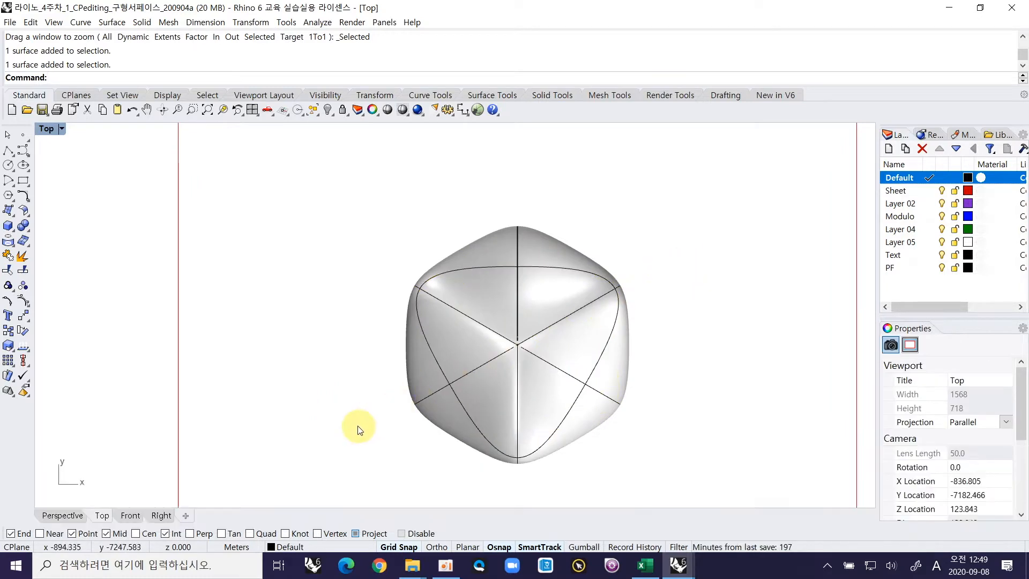
- Show the finished surface's control points and examine their arrangement in the top, front, right and perspective views
left_click(488, 334)
key("F10")
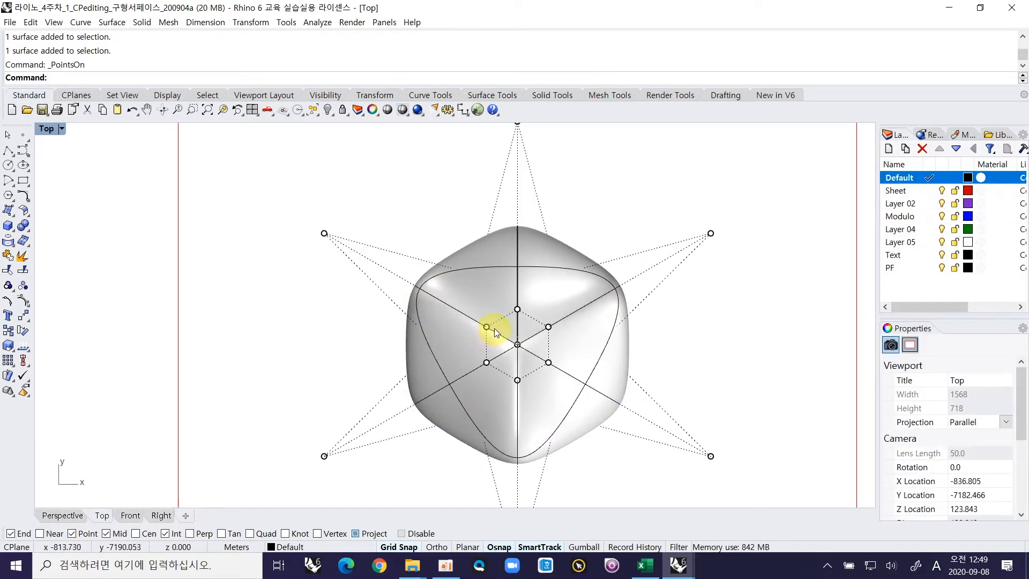
right_click_drag(553, 322, 553, 294)
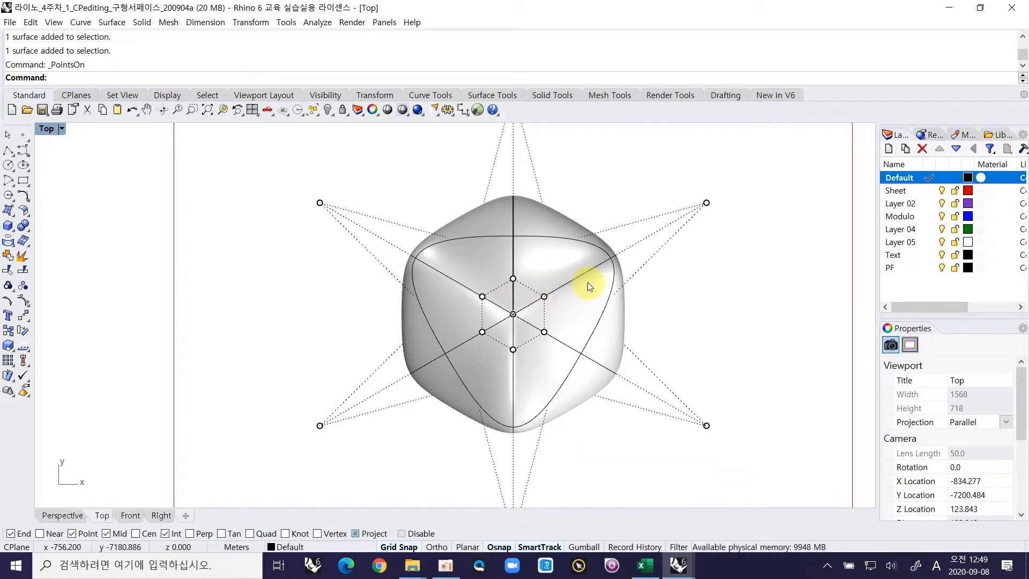
scroll(587, 282, "down", 4, "ctrl")
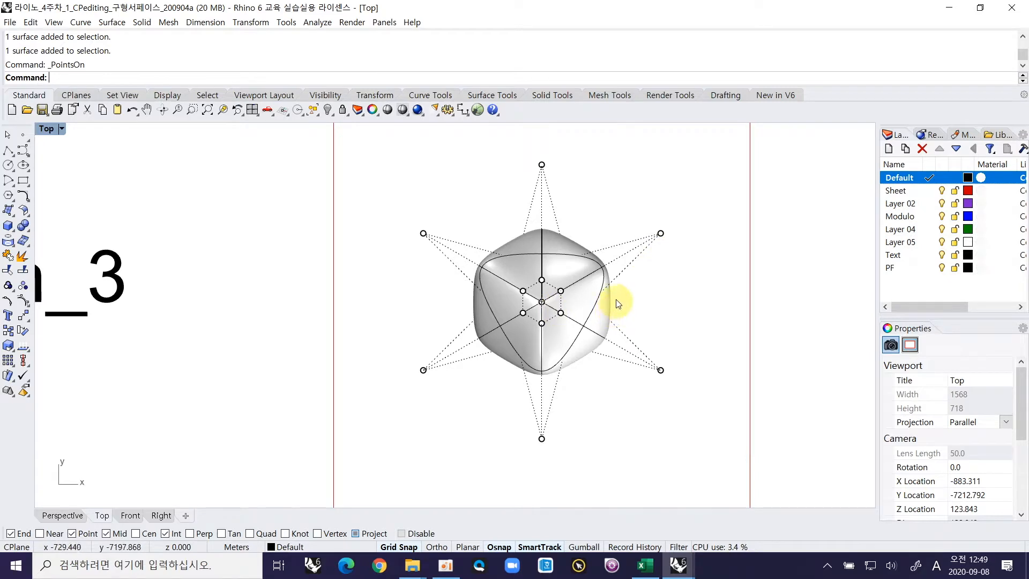
left_click_drag(387, 150, 699, 449)
key("ctrl+Tab")
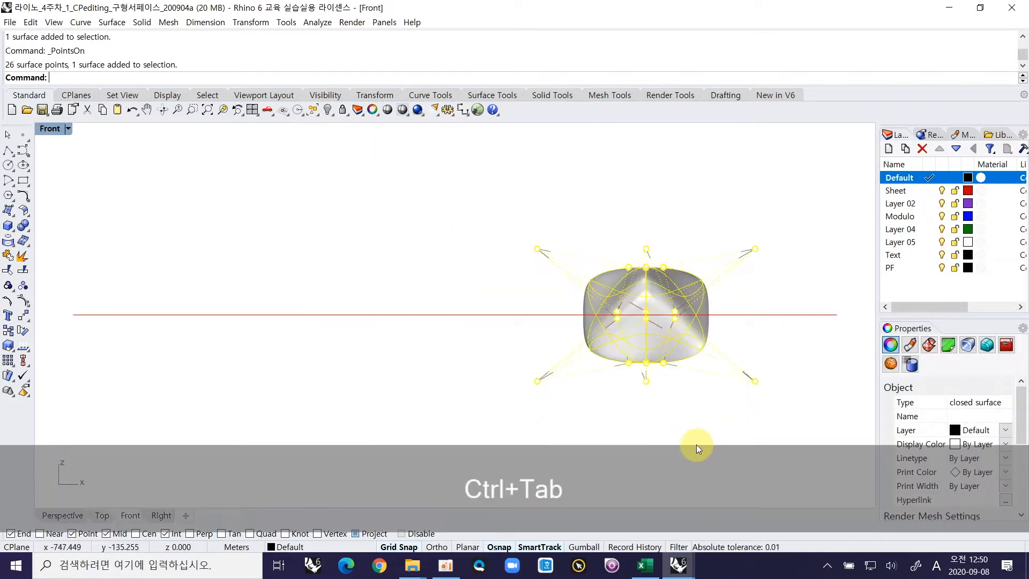
type("ZS")
key("space")
scroll(649, 383, "down", 3, "ctrl")
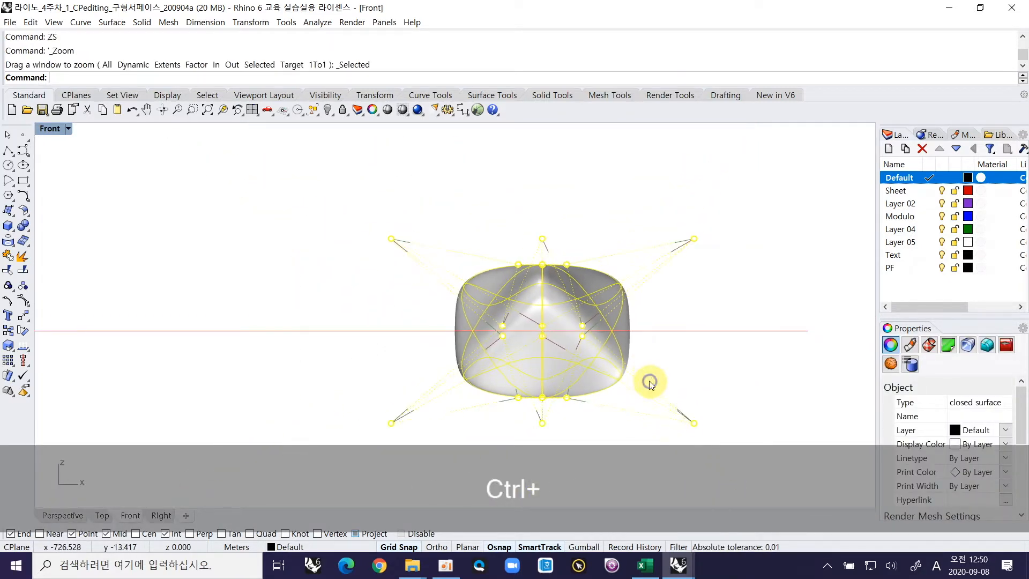
key("ctrl+Tab")
type("ZS")
key("space")
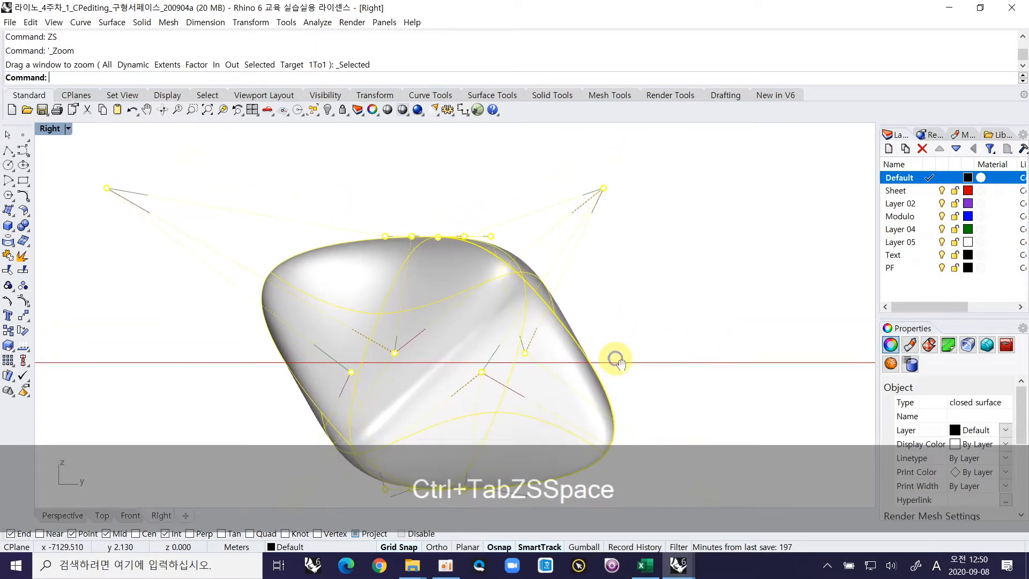
key("ctrl+Tab")
type("ZS")
key("space")
- Create the area centroid point of the empty frame labelled AreaCentroid and Sphere
right_click_drag(519, 325, 566, 305)
left_click(632, 257)
right_click_drag(631, 260, 271, 278, "ctrl")
left_click_drag(309, 183, 622, 435)
type("S")
key("Return")
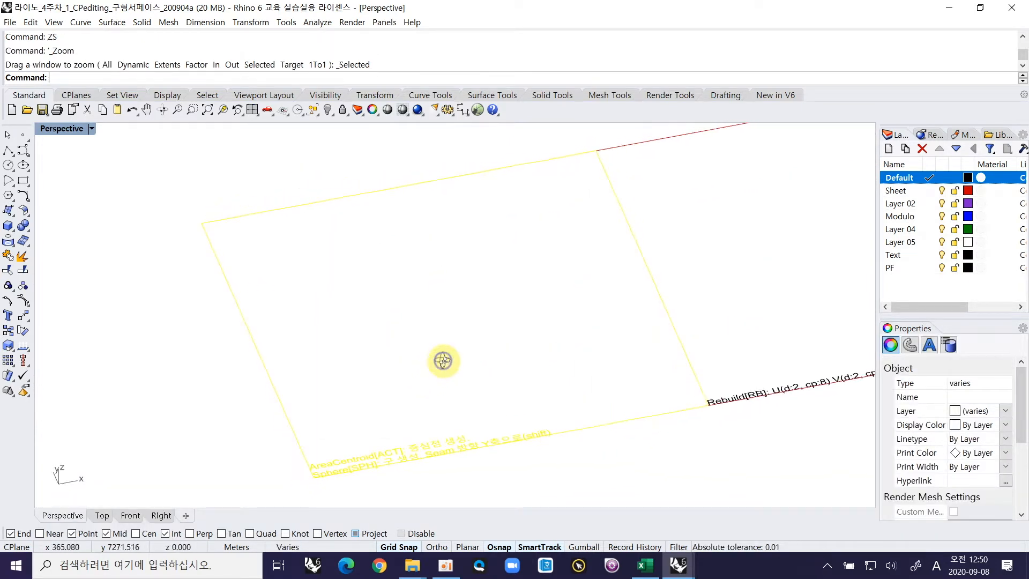
key("Escape")
left_click_drag(453, 319, 332, 184)
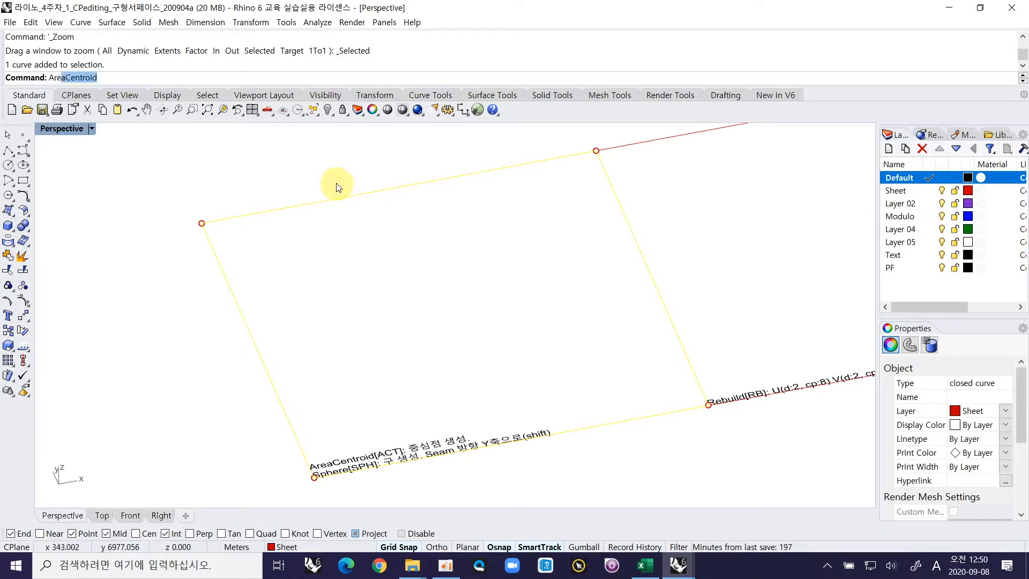
key("Down")
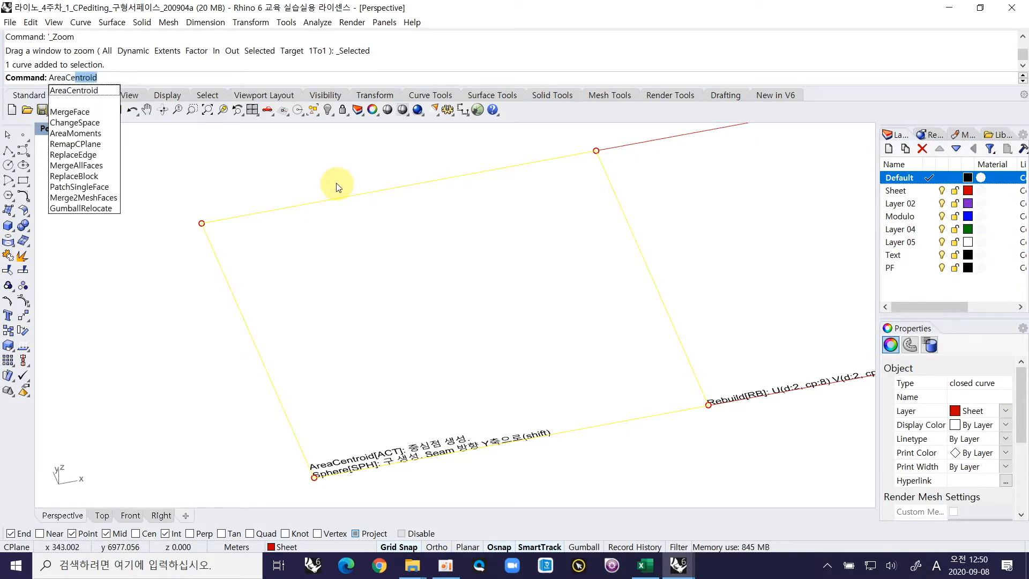
key("Return")
left_click(410, 262)
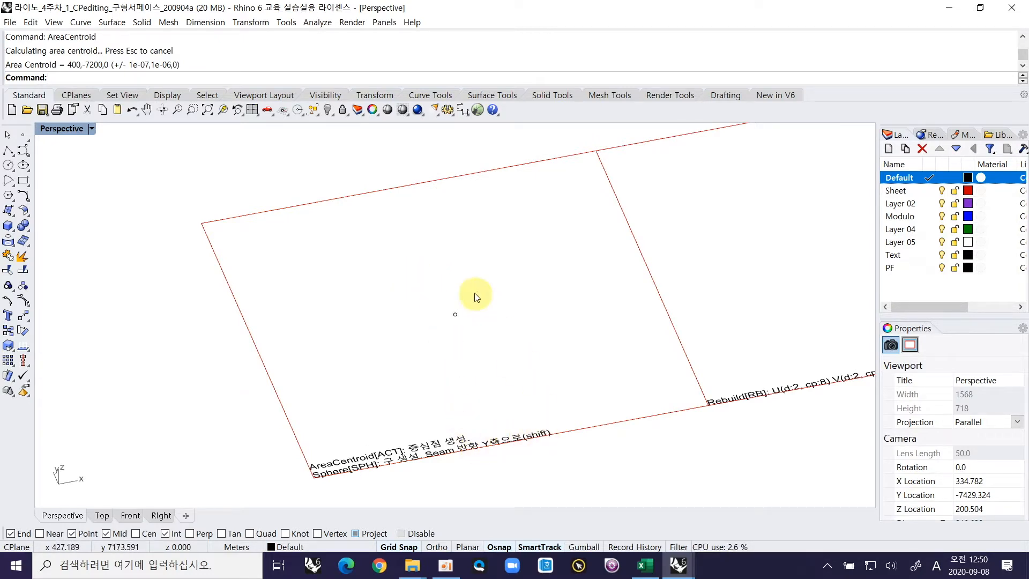
- Create a sphere of about 70 m radius centred on the centroid point, with its seam aligned to the Y axis
type("SPH")
key("Return")
left_click(455, 314)
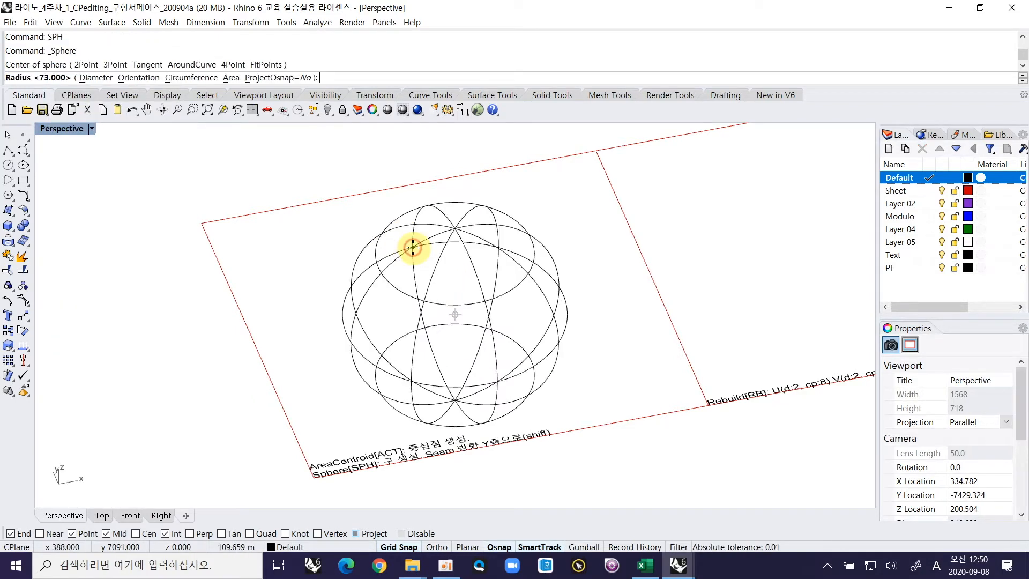
key("shift")
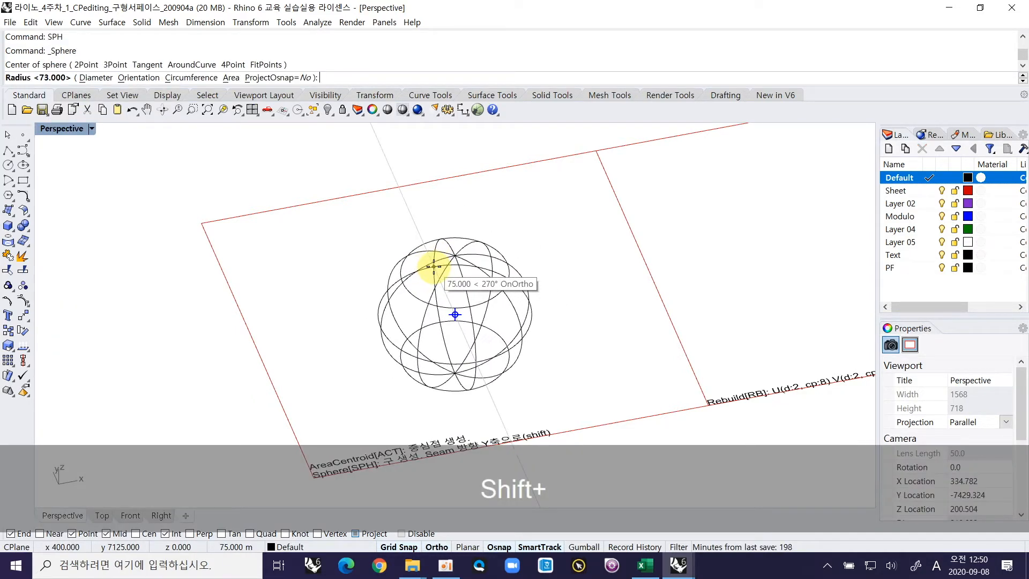
left_click(437, 273)
- Copy the sphere and its centre point into the adjacent Rebuild frame, using matching frame corners as reference points
mouse_move(552, 381)
left_mouse_down()
mouse_move(349, 253)
mouse_move(359, 300)
left_mouse_up()
type("CO")
key("Return")
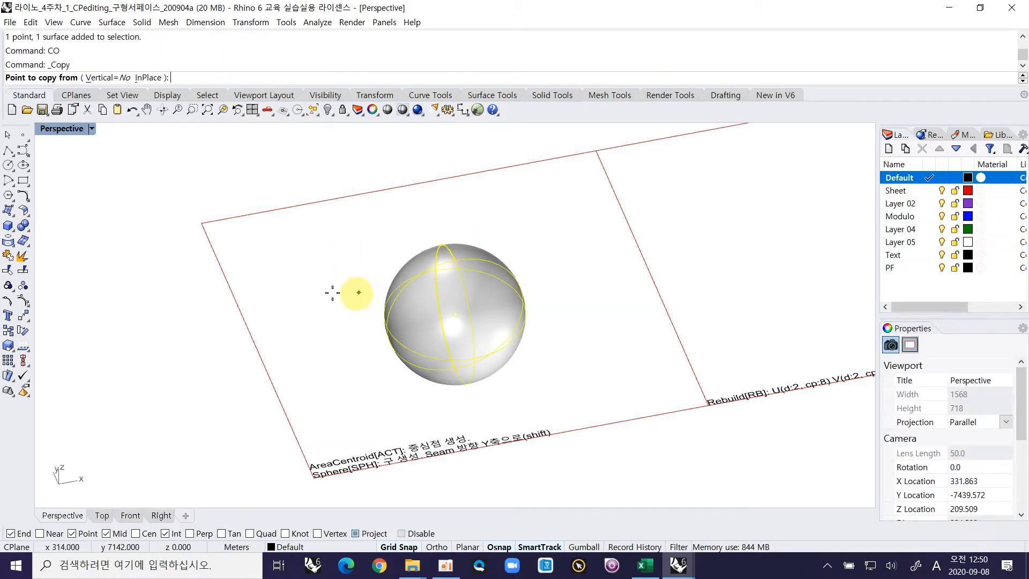
left_click(202, 223)
left_click(596, 152)
key("Return")
left_click(683, 233)
- Rebuild the copied sphere with point count 6 and degree 3 in both U and V, deleting the input, and show its control points
right_click_drag(725, 252, 399, 307, "shift")
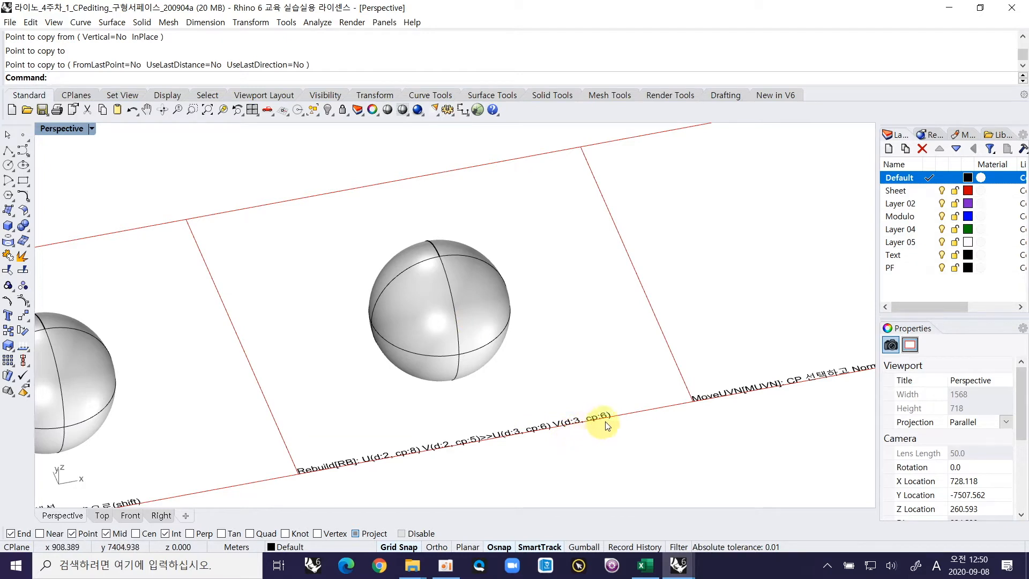
left_click(467, 311)
type("RB")
key("Return")
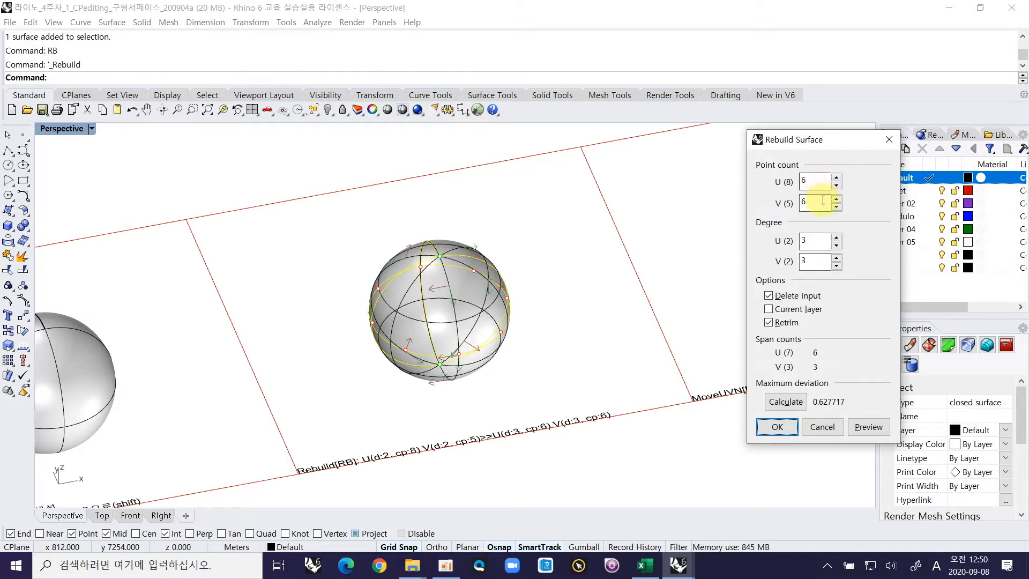
left_click(776, 427)
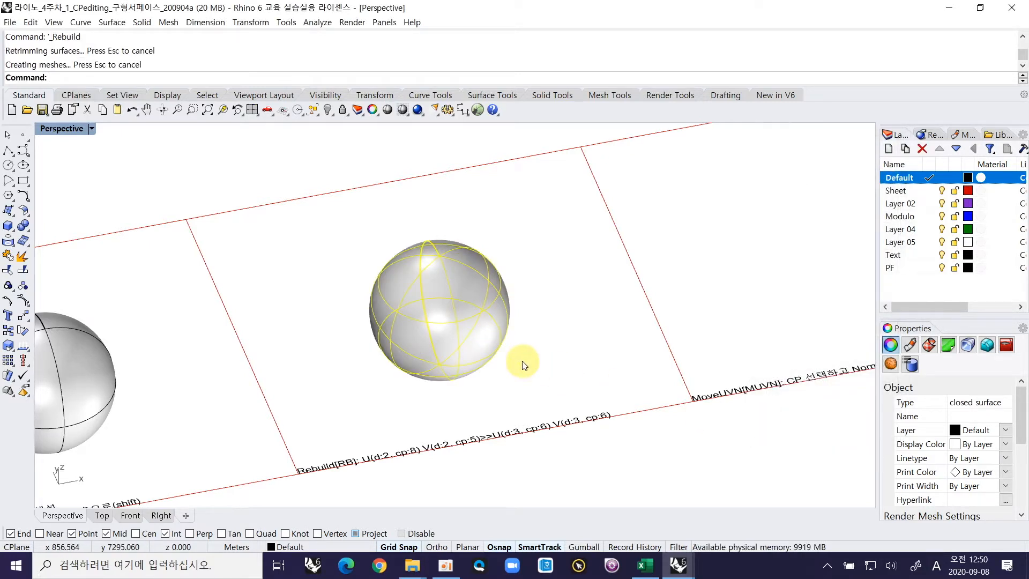
key("F10")
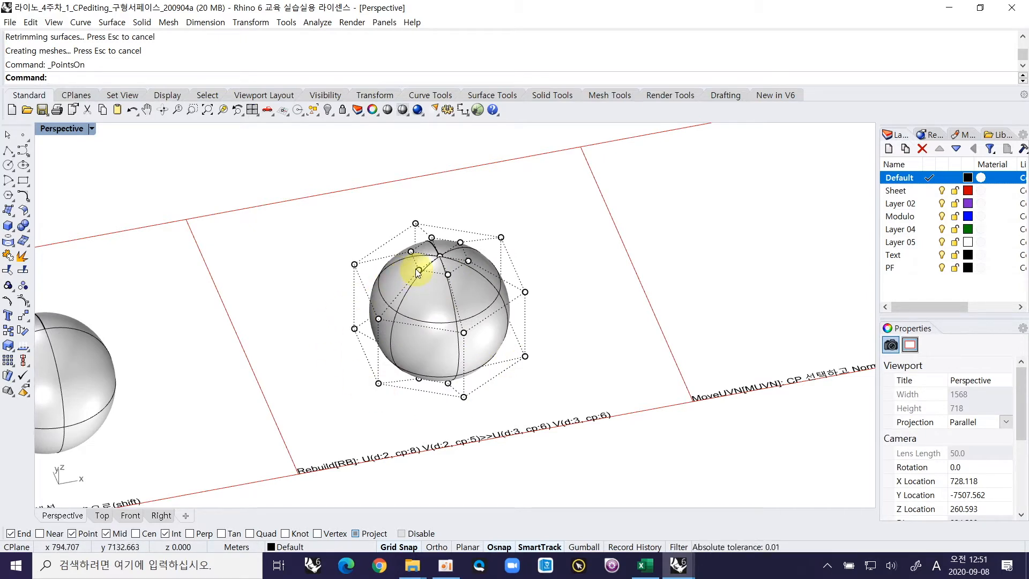
- Copy the rebuilt sphere and its centre point into the adjacent MoveUVN frame, using the frame edge midpoints as references
left_click_drag(560, 385, 339, 247)
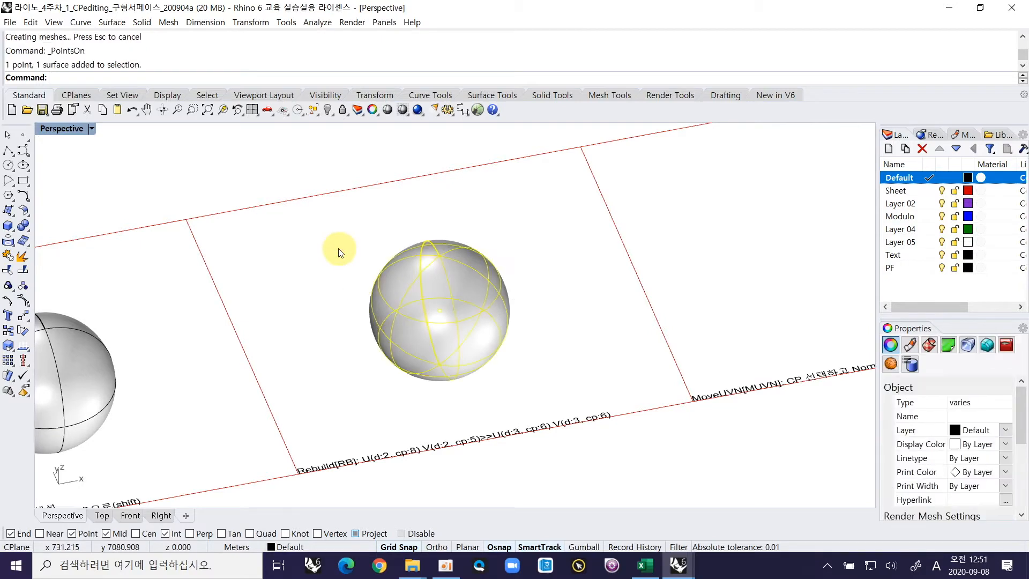
type("O")
key("Return")
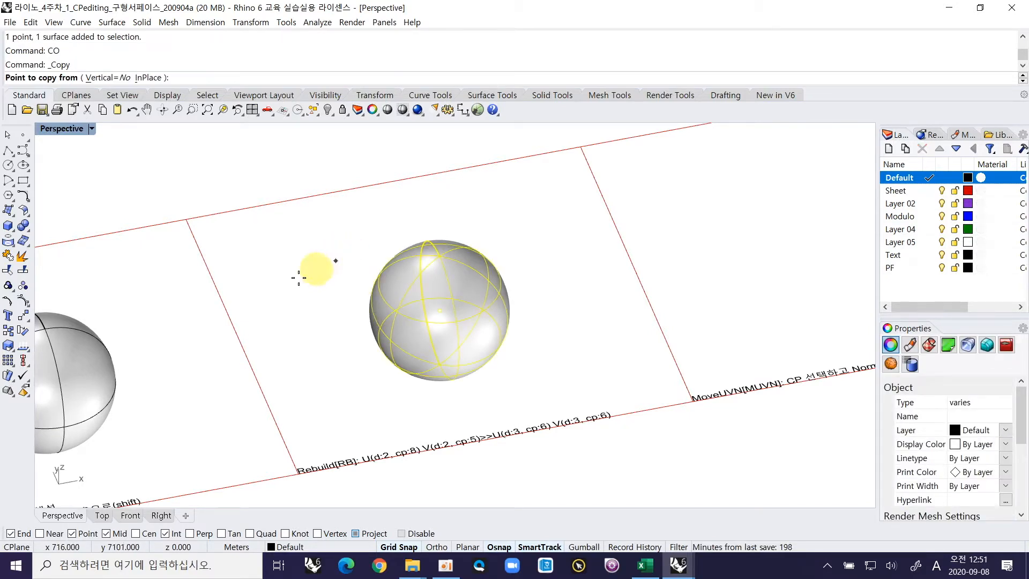
left_click(242, 345)
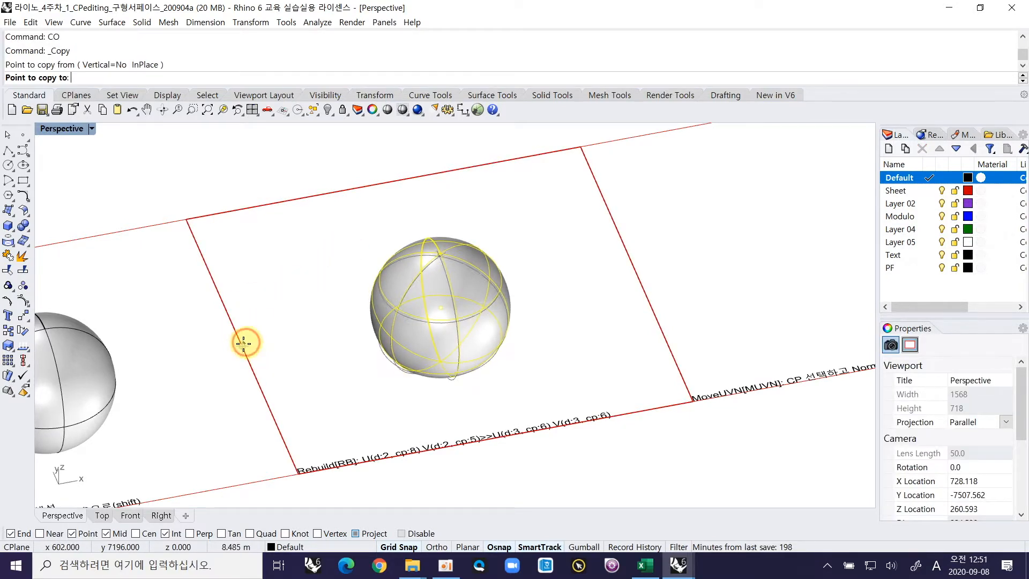
left_click(634, 270)
right_click(663, 283)
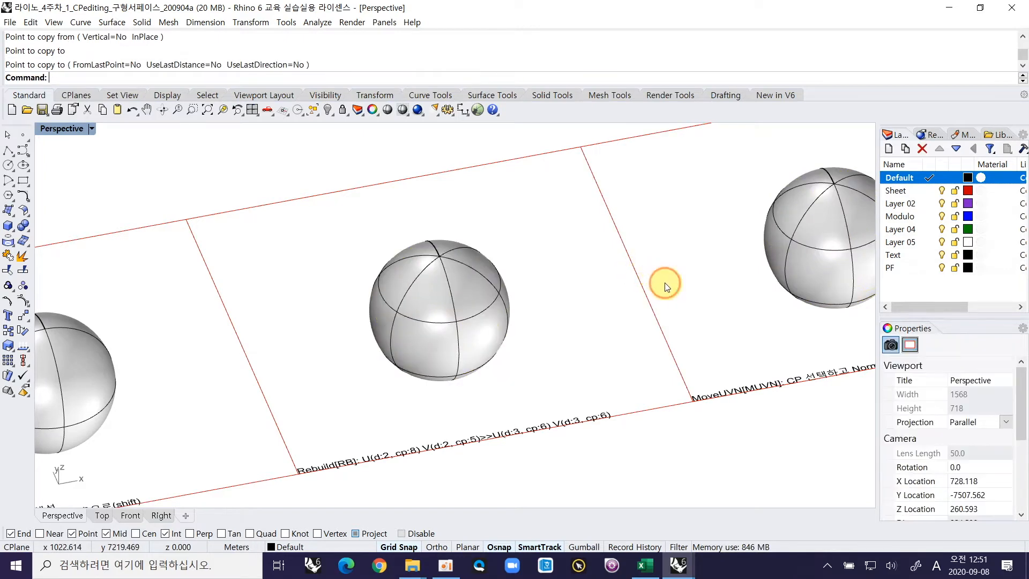
- Examine the flat rectangular surface beside the sphere in the MoveUVN frame from several angles and delete it
right_click_drag(675, 288, 314, 334, "shift")
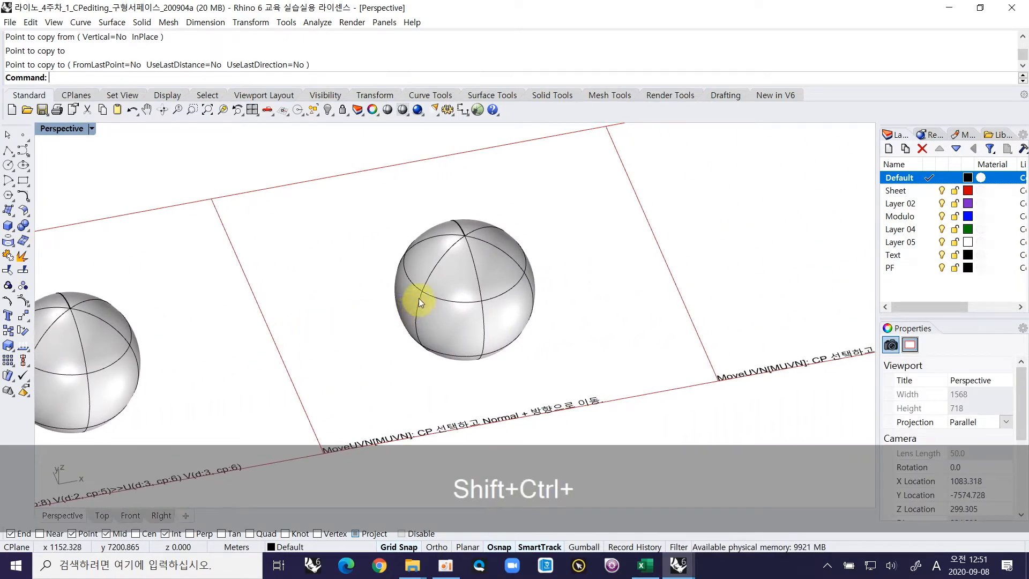
scroll(419, 297, "up", 1)
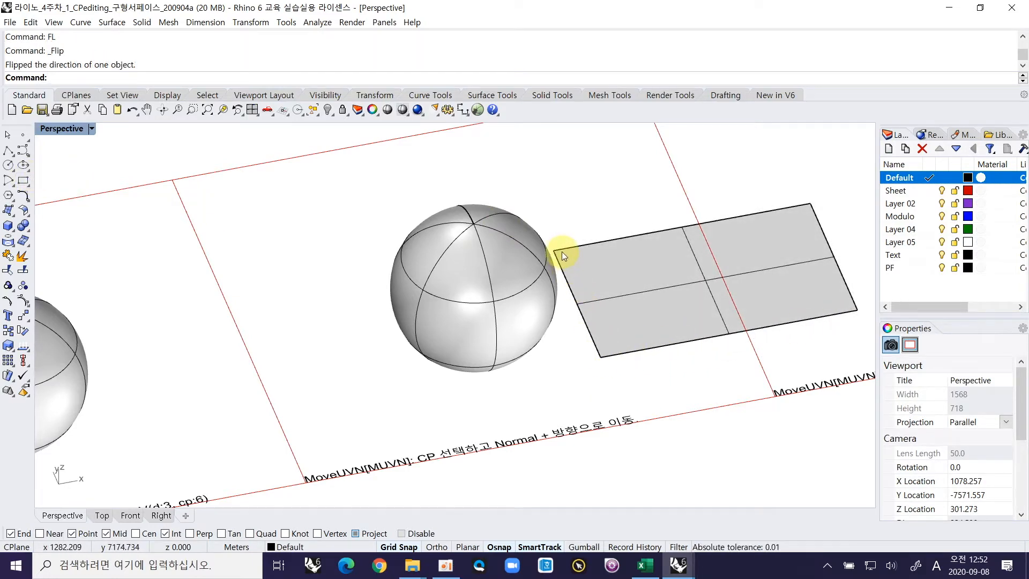
right_click_drag(569, 298, 595, 367)
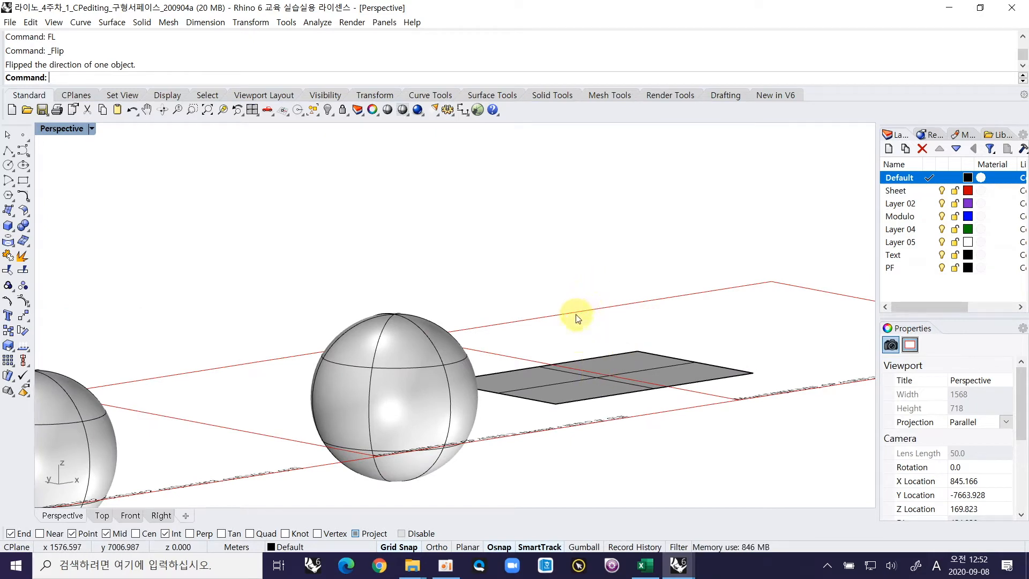
right_click_drag(627, 328, 599, 364)
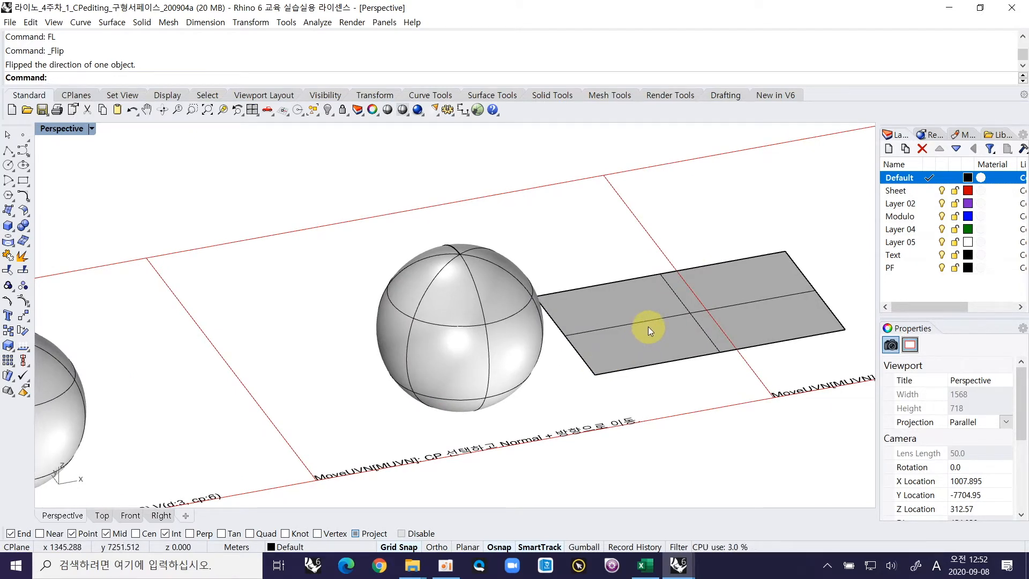
left_click(631, 326)
key("Delete")
- Turn on the control points of the sphere in the first MoveUVN frame
right_click_drag(511, 295, 459, 329)
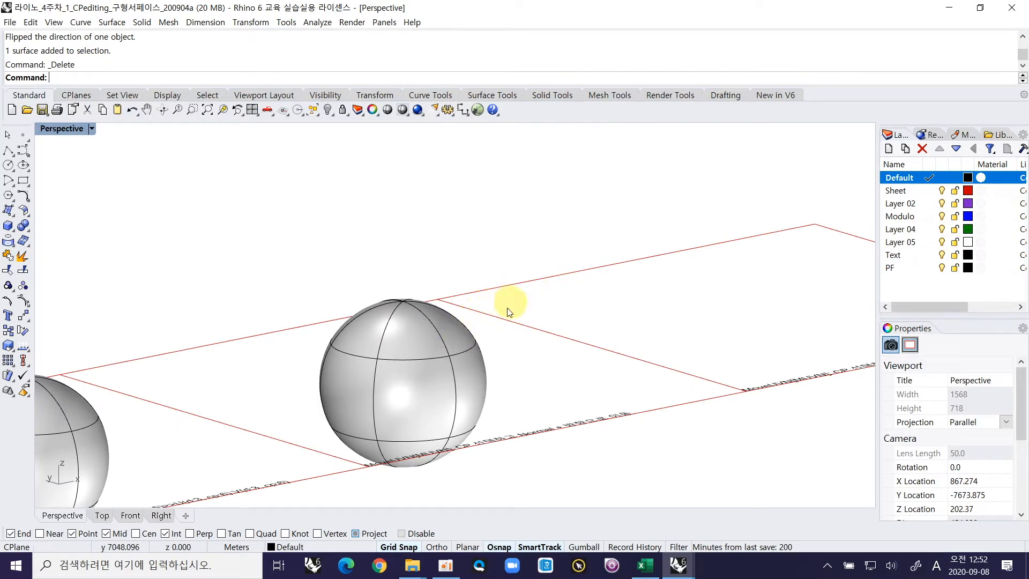
right_click_drag(563, 294, 519, 292)
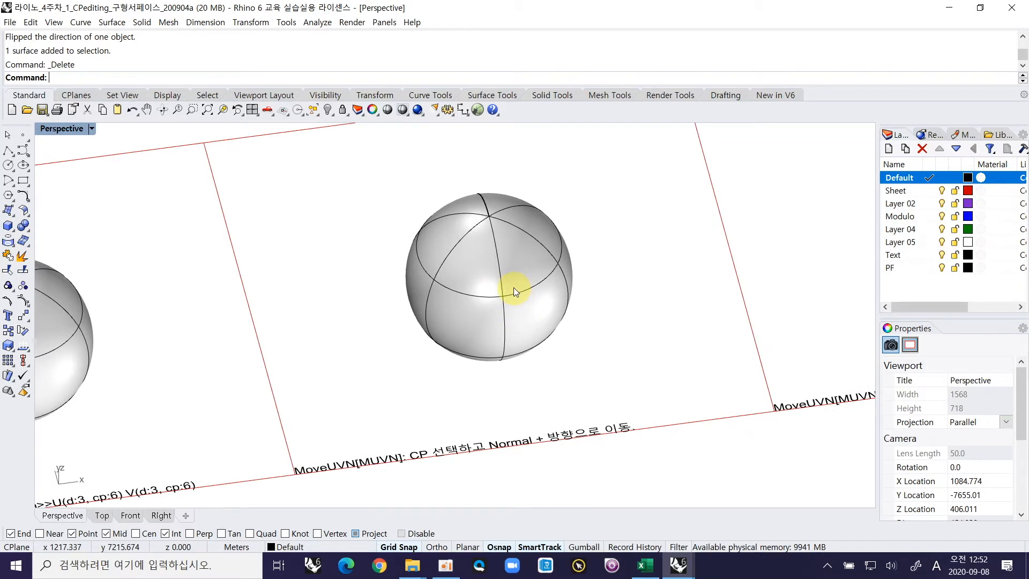
left_click(513, 287)
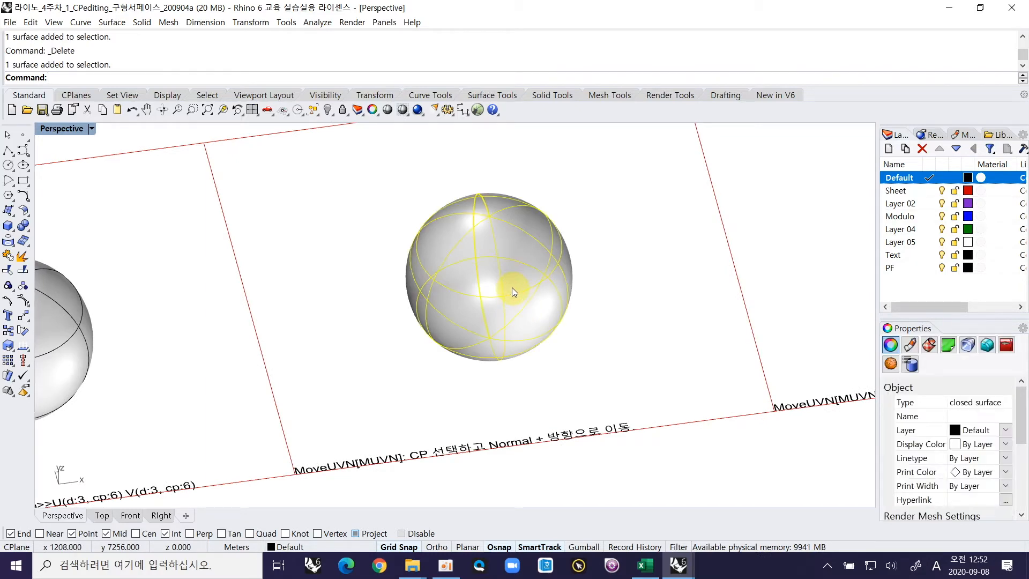
key("F10")
right_click_drag(511, 286, 616, 334)
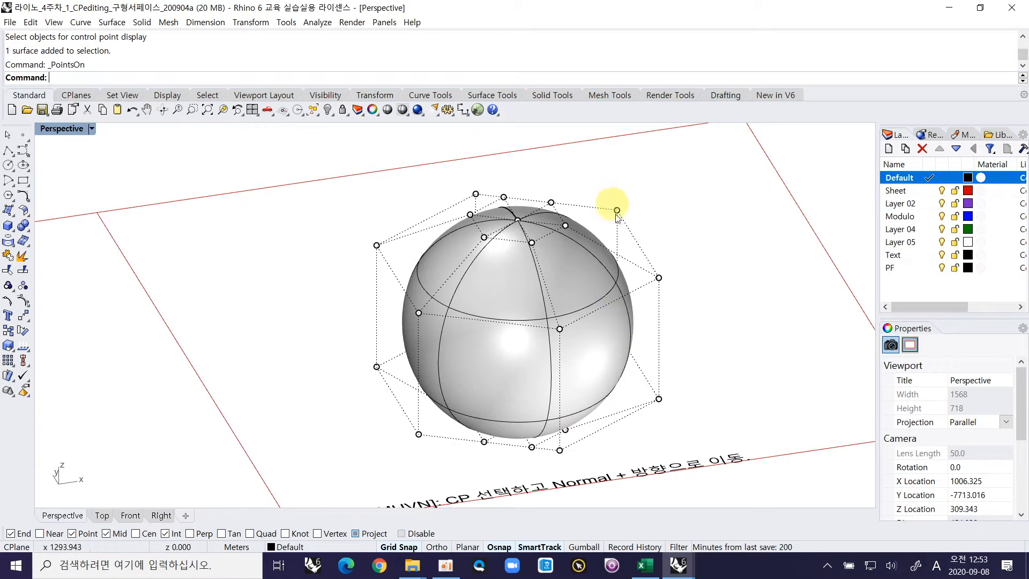
- Select six alternate outer control points around the sphere, staggered between its upper and lower rings
right_click_drag(584, 224, 572, 354)
left_click_drag(509, 215, 546, 260)
right_click_drag(367, 379, 380, 353)
left_click(423, 405, "shift")
right_click_drag(424, 405, 569, 304)
left_click_drag(561, 296, 585, 346, "shift")
right_click_drag(540, 246, 542, 292, "ctrl")
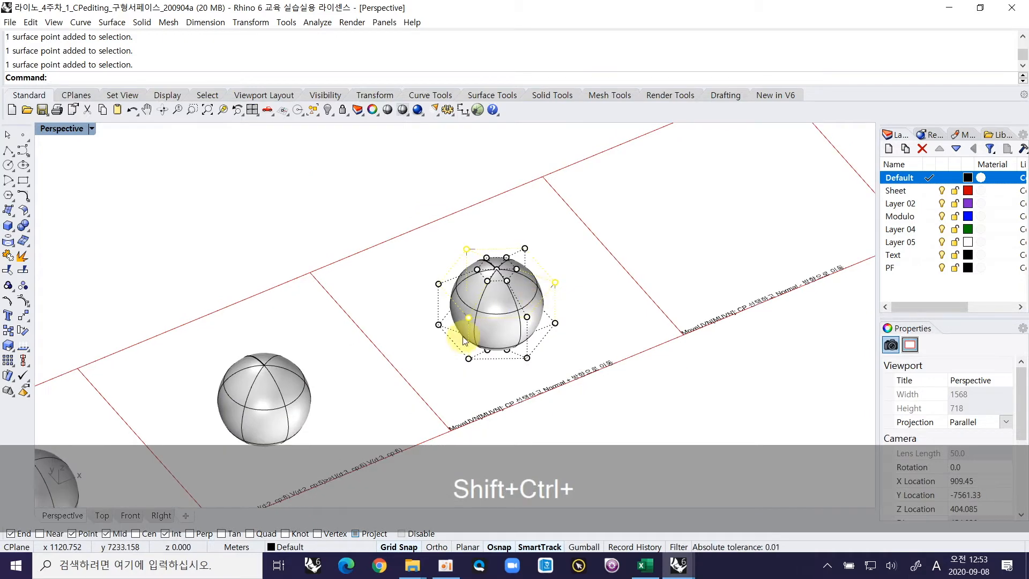
right_click_drag(465, 338, 471, 280, "ctrl")
left_click_drag(355, 291, 410, 348, "shift")
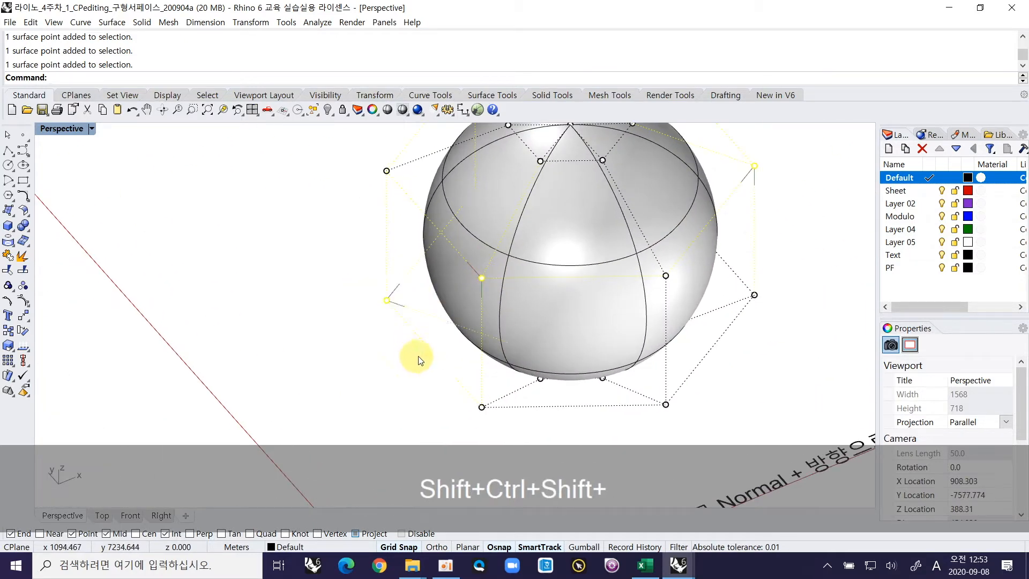
right_click_drag(527, 356, 503, 355)
right_click_drag(533, 293, 538, 348, "ctrl")
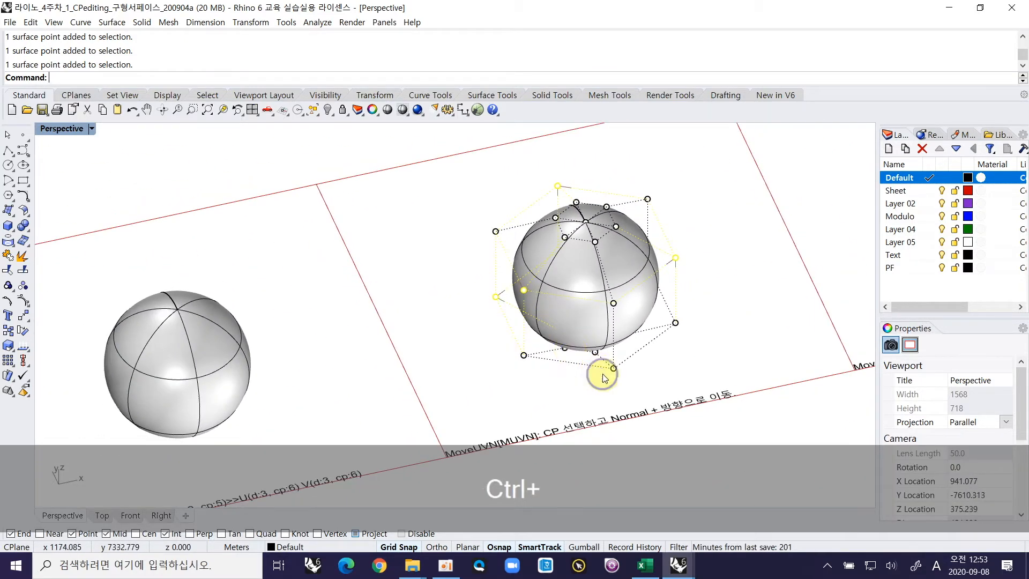
right_click_drag(605, 378, 611, 383, "ctrl")
left_click_drag(608, 375, 680, 338, "shift")
right_click_drag(574, 326, 619, 333, "ctrl")
right_click_drag(666, 254, 576, 257)
left_click_drag(734, 416, 766, 392, "shift")
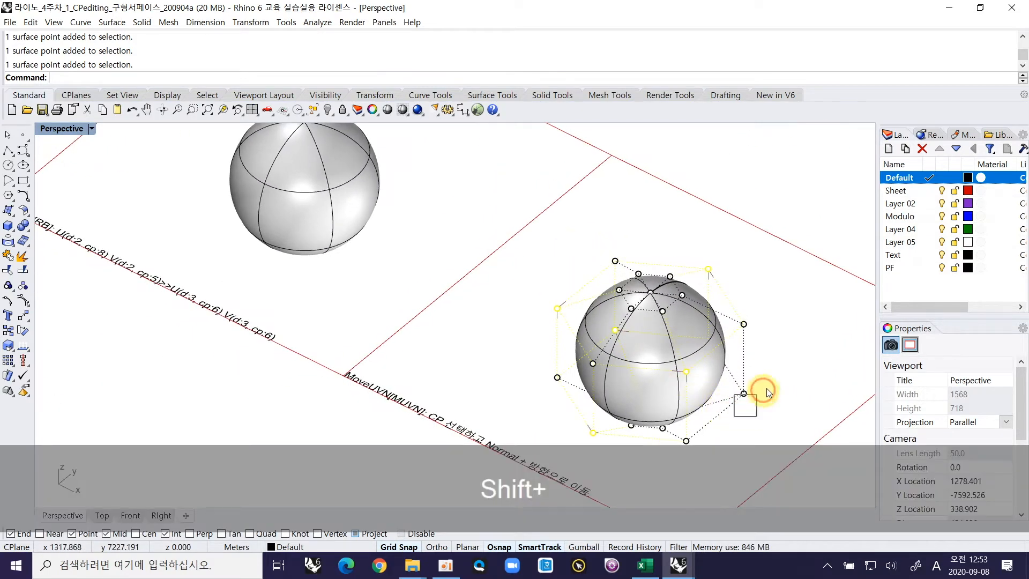
right_click_drag(778, 352, 626, 321)
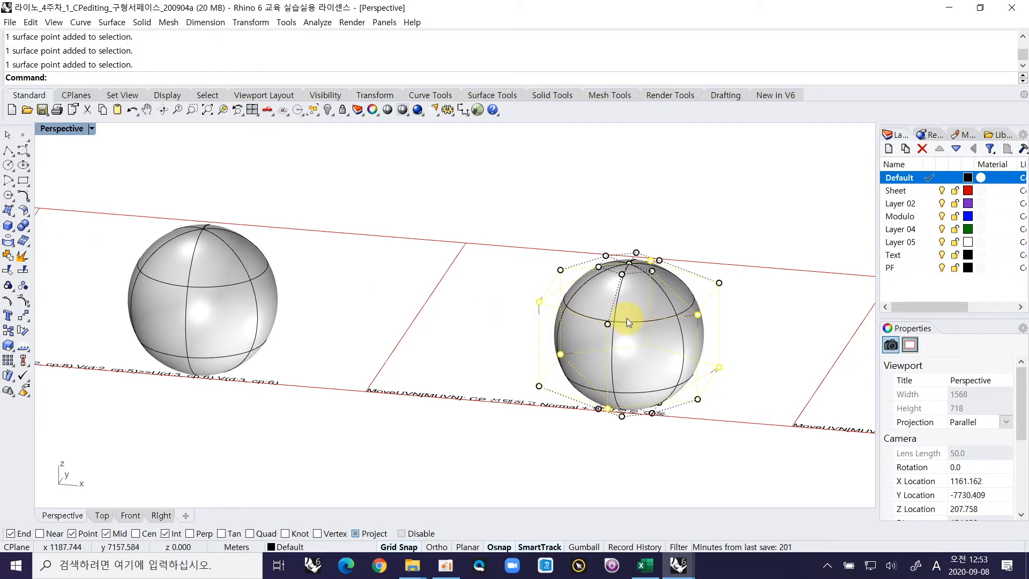
right_click_drag(539, 320, 584, 321)
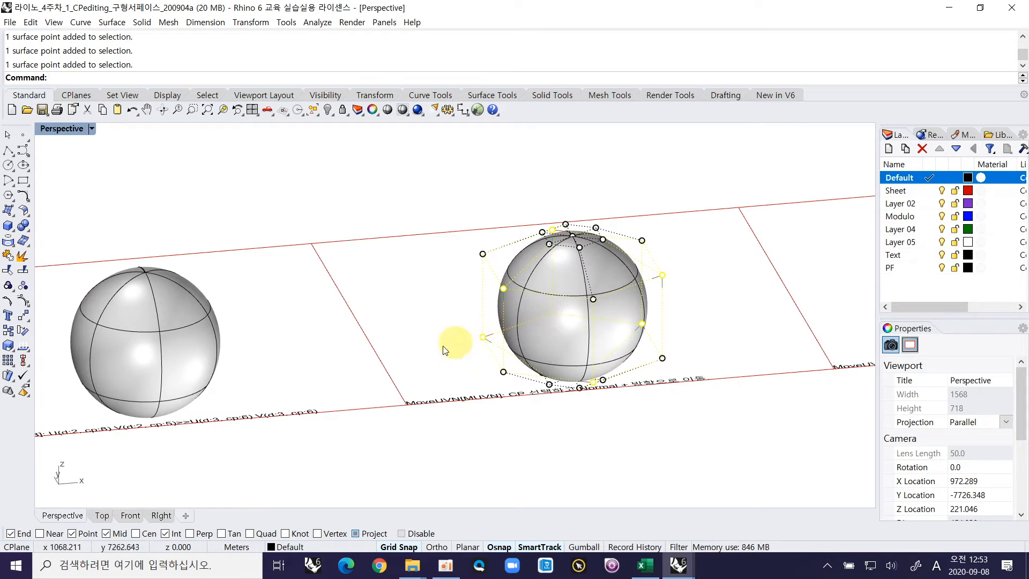
right_click_drag(480, 330, 566, 317)
- Move the six selected control points outward along the positive surface normal with MoveUVN at scale 2
mouse_move(541, 267)
right_mouse_down("ctrl")
mouse_move(572, 198)
mouse_move(547, 271)
right_mouse_up("ctrl")
left_click(165, 80)
type("MoveUVN")
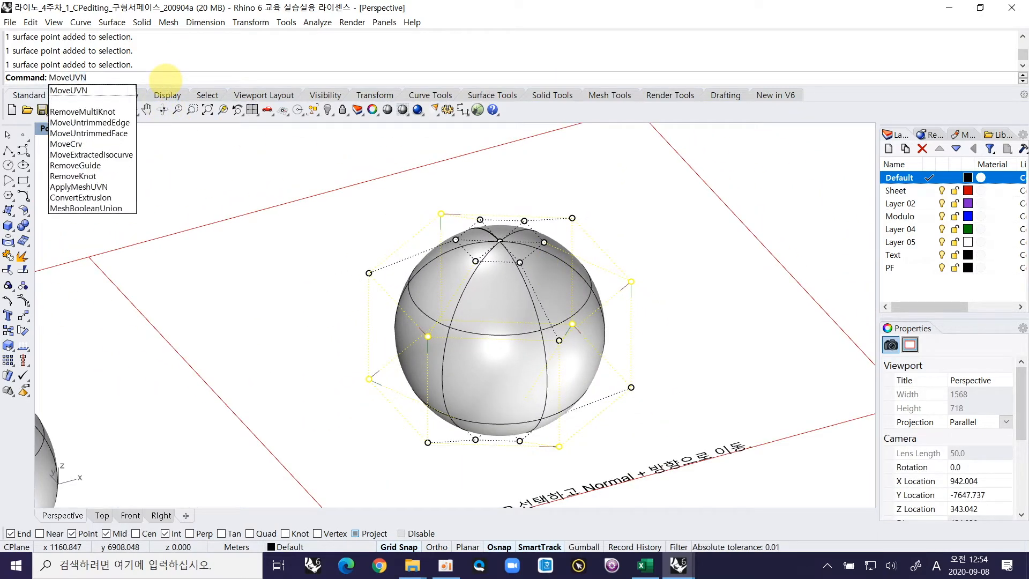
key("Return")
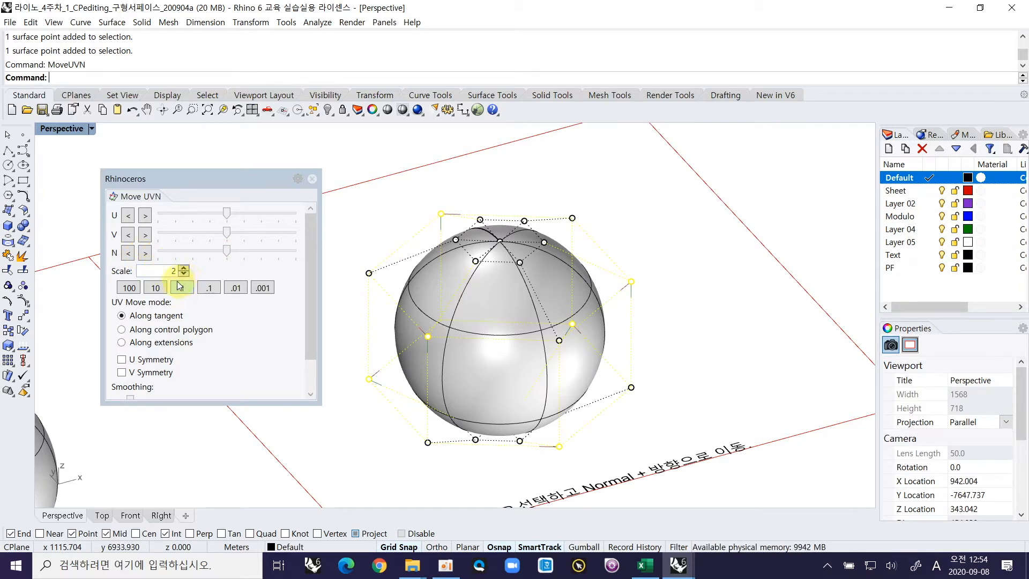
left_click(145, 252)
left_click(145, 252)
left_click(145, 252)
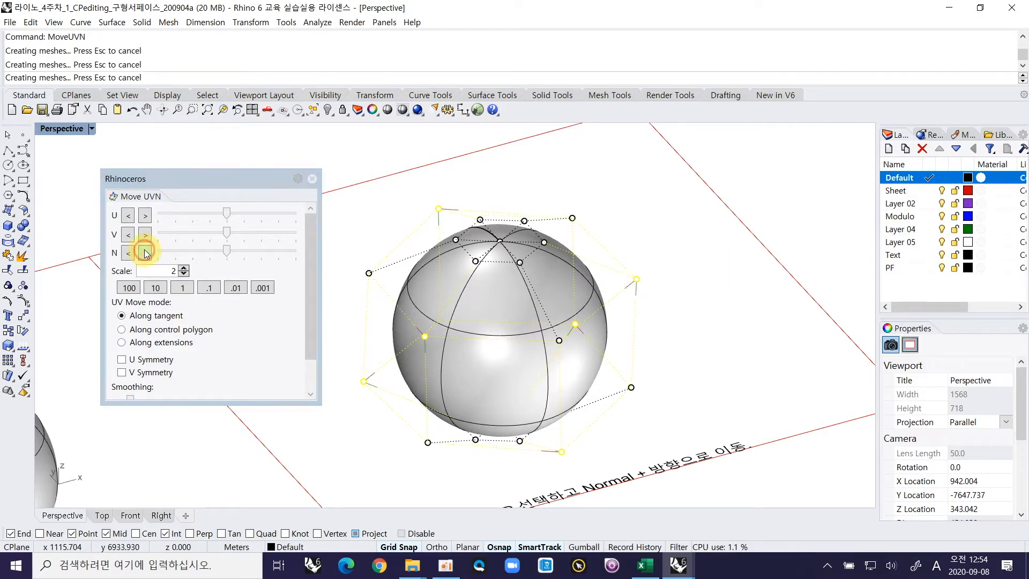
left_click(144, 251)
left_click(144, 249)
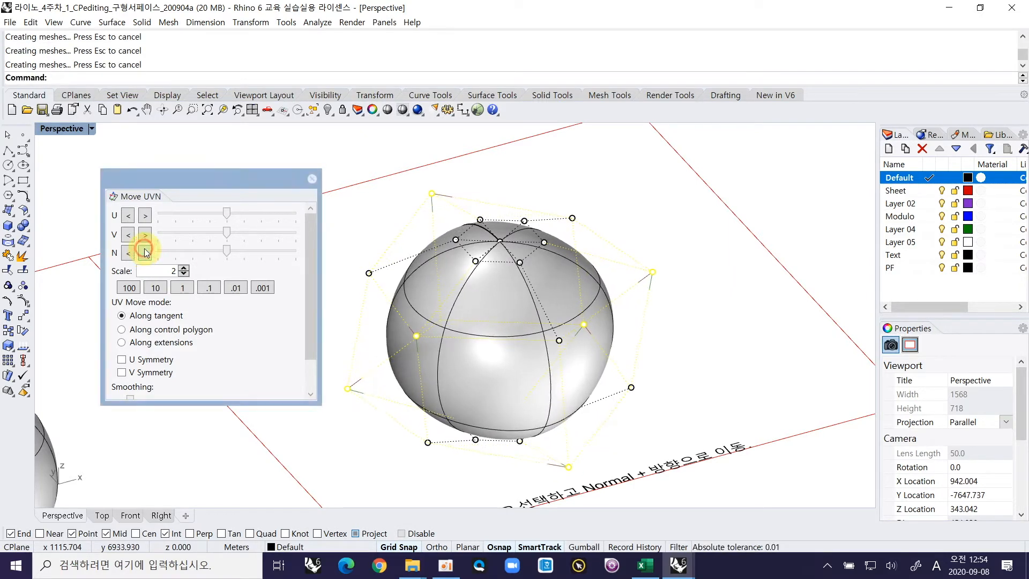
left_click(144, 248)
left_click(144, 249)
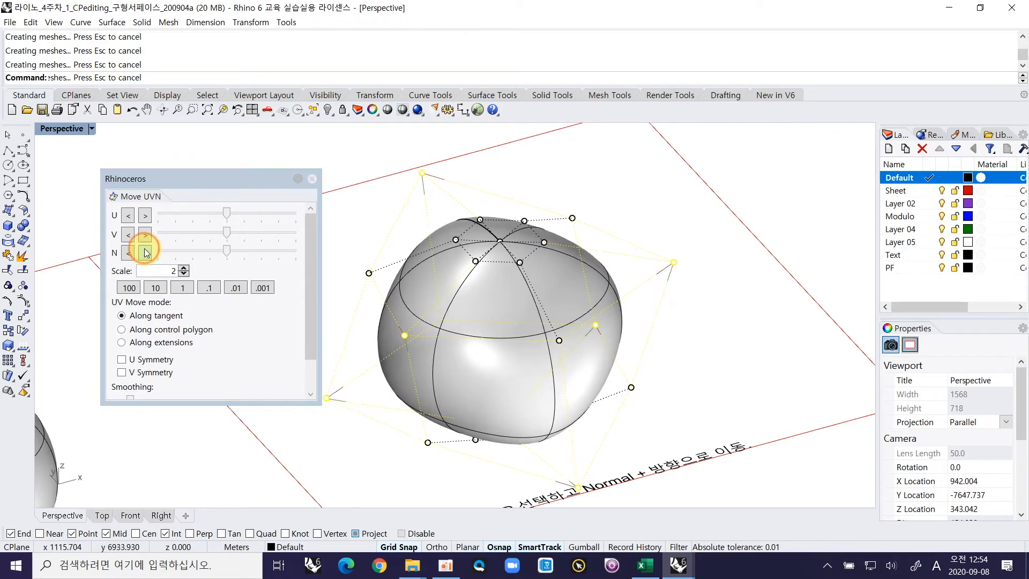
left_click(144, 253)
left_click(146, 257)
right_click_drag(486, 308, 556, 345)
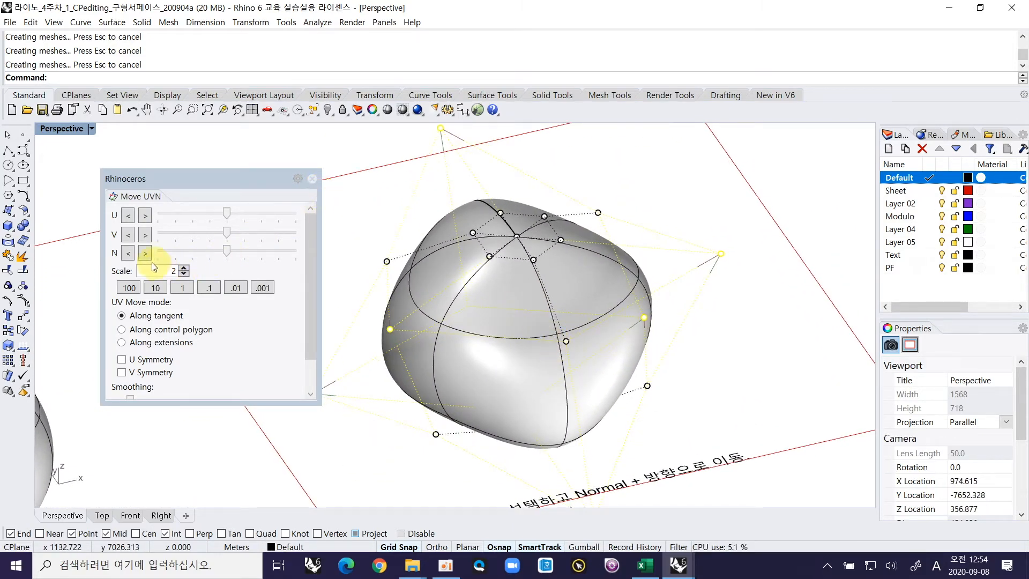
- Try moving the selected control points inward along the negative normal direction at scale 2, well past the original sphere surface
left_click(129, 253)
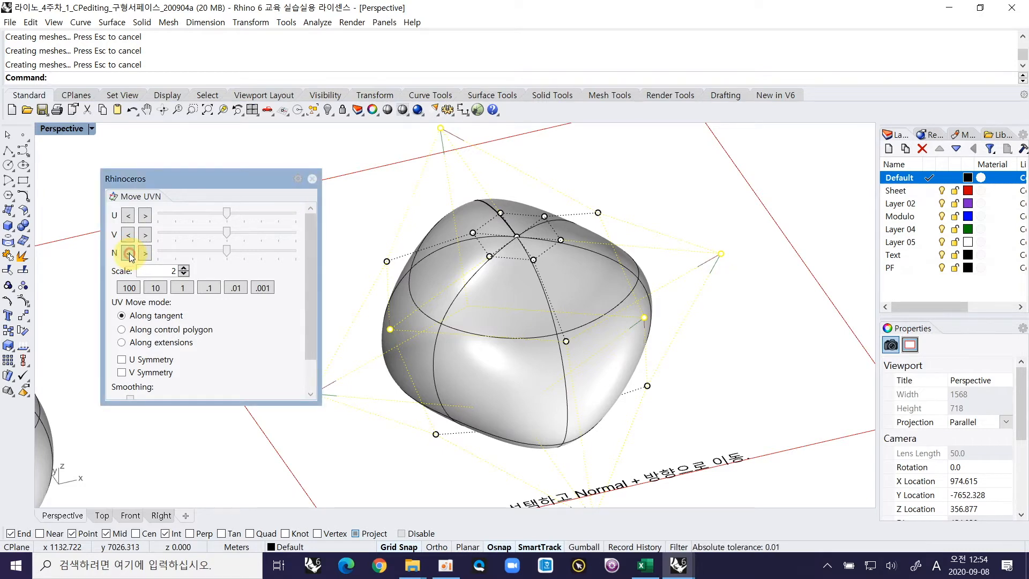
left_click(129, 253)
left_click(128, 253)
left_click(129, 253)
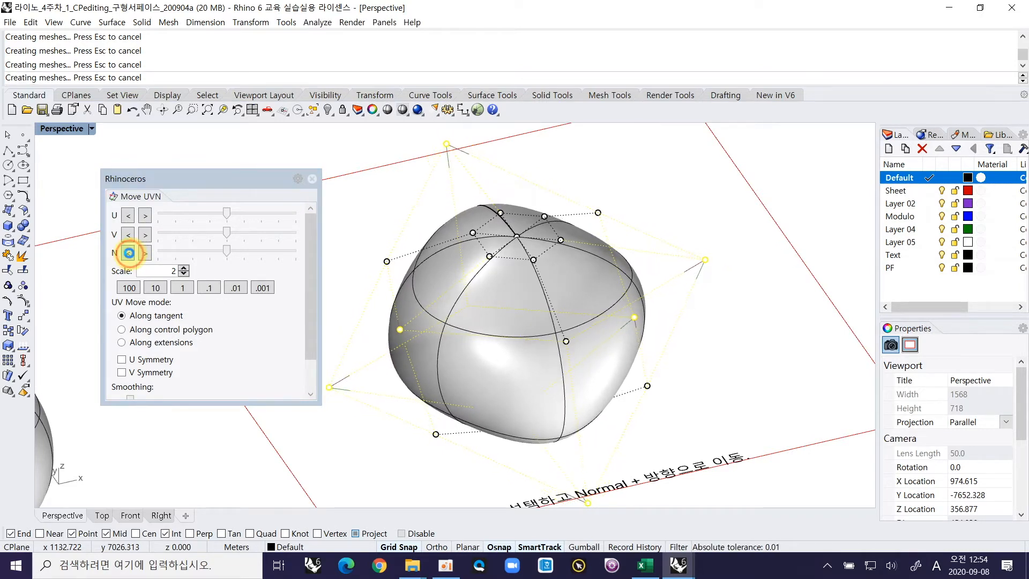
left_click(129, 253)
left_click(129, 253)
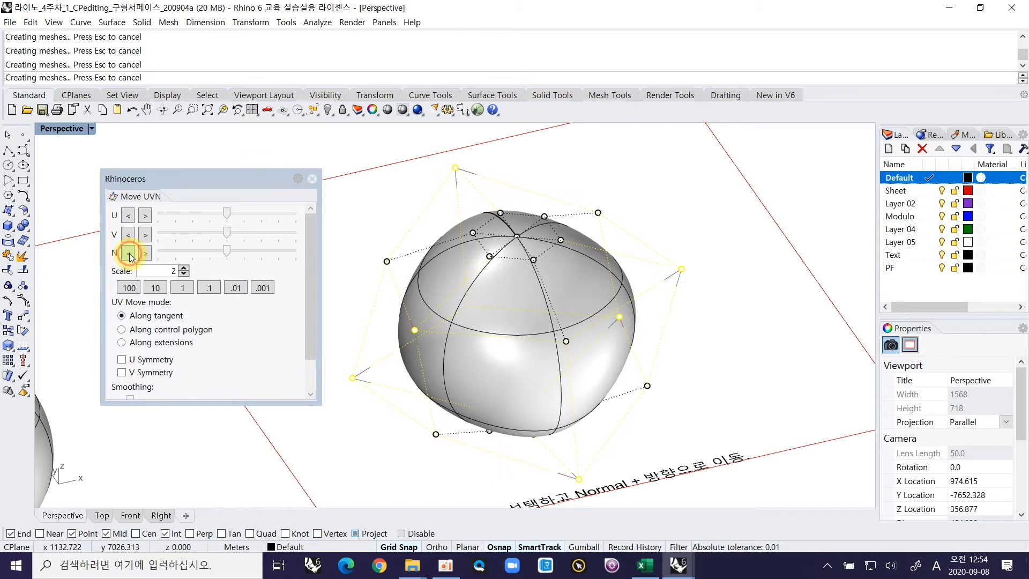
left_click(129, 254)
left_click(129, 253)
left_click(129, 253)
left_click(128, 253)
left_click(128, 253)
left_click(128, 254)
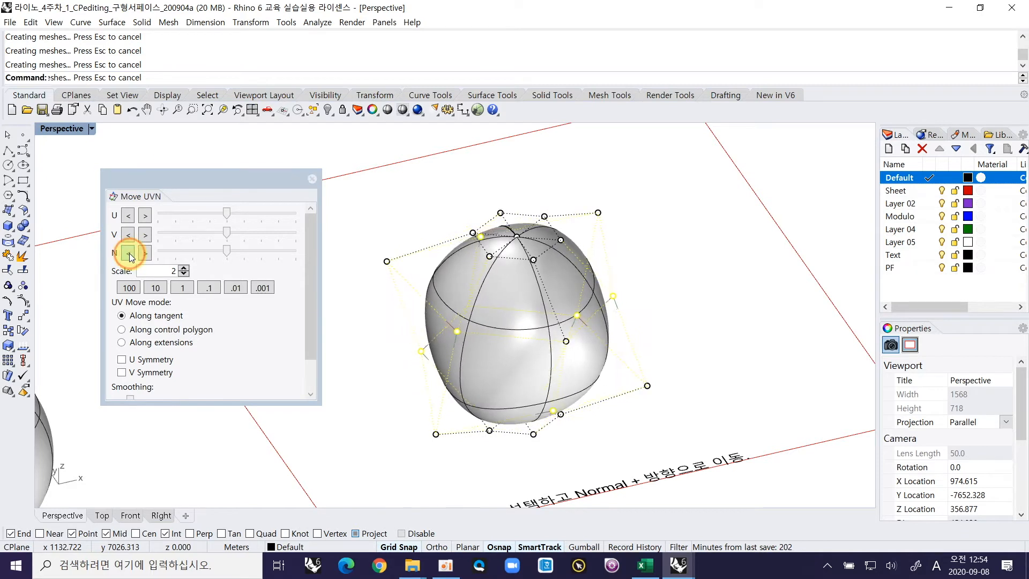
left_click(131, 256)
left_click(130, 257)
left_click(131, 257)
left_click(130, 257)
left_click(130, 257)
left_click(130, 257)
left_click(130, 257)
left_click(130, 256)
left_click(128, 254)
left_click(129, 253)
left_click(128, 254)
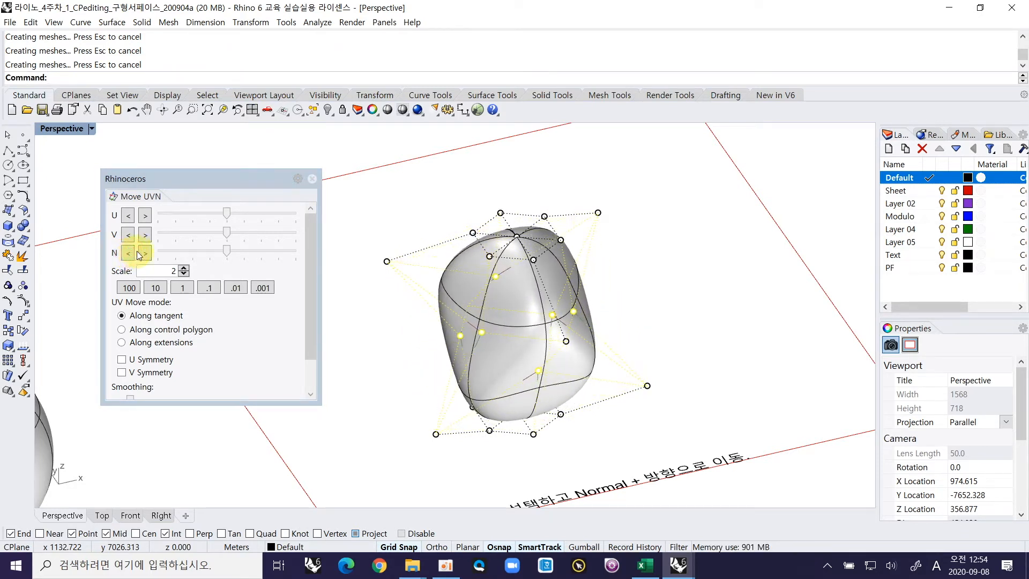
- Bring the selected control points back out along the positive normal to a slight bulge
left_click(145, 252)
left_click(146, 252)
left_click(146, 252)
left_click(145, 251)
left_click(146, 252)
left_click(146, 252)
left_click(146, 252)
left_click(146, 252)
left_click(146, 252)
left_click(146, 252)
left_click(146, 252)
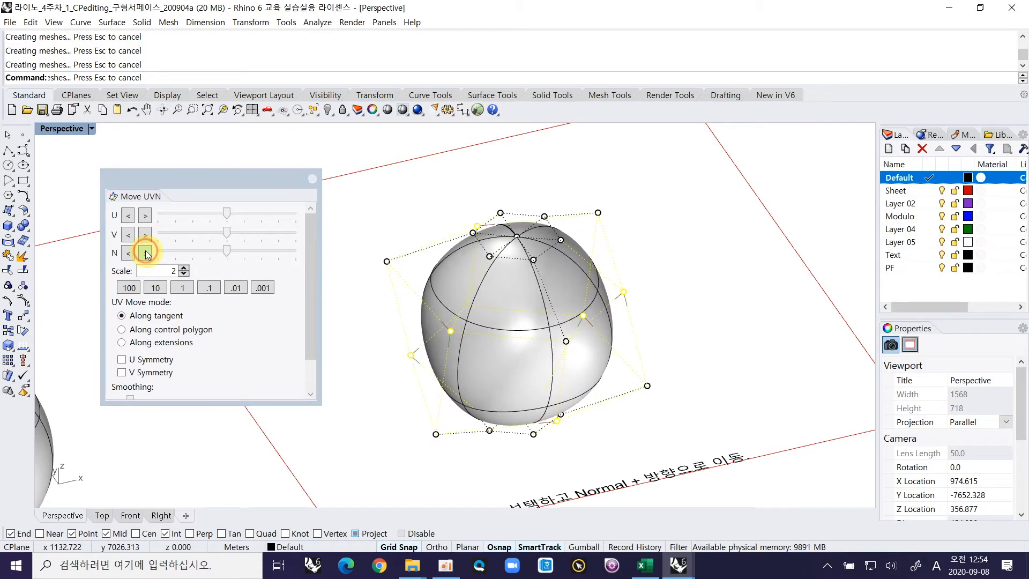
left_click(146, 252)
left_click(146, 252)
left_click(146, 252)
left_click(146, 252)
left_click(145, 252)
left_click(146, 253)
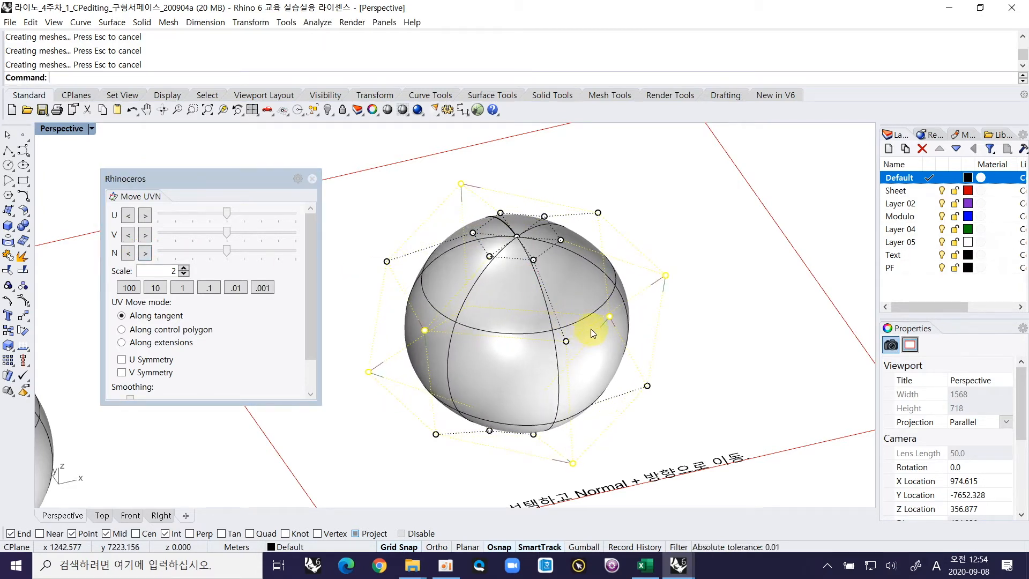
- Push the selected control points further outward along the normal into a pronounced cube-like bulge and end MoveUVN
right_click_drag(595, 322, 483, 315)
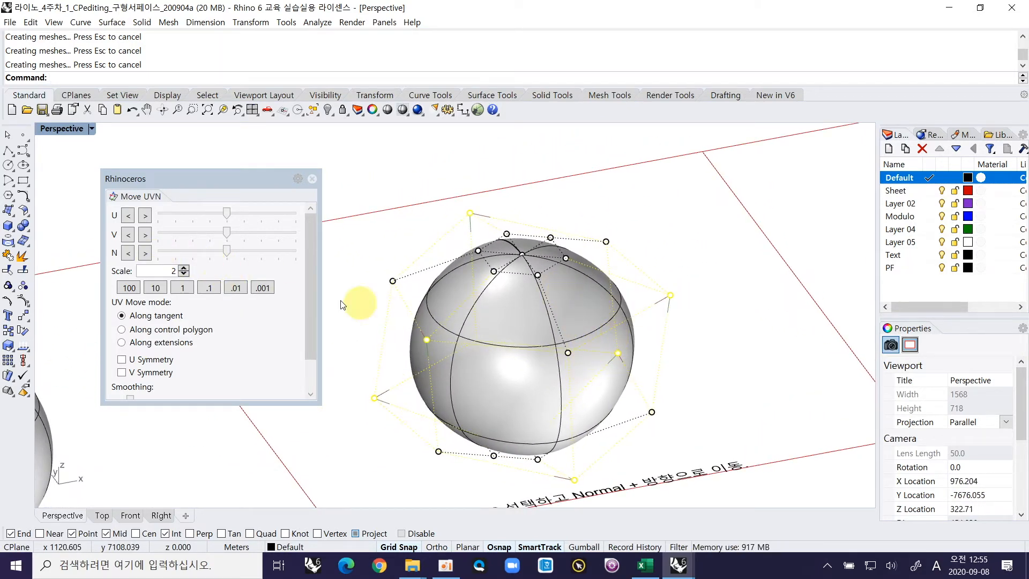
left_click(144, 253)
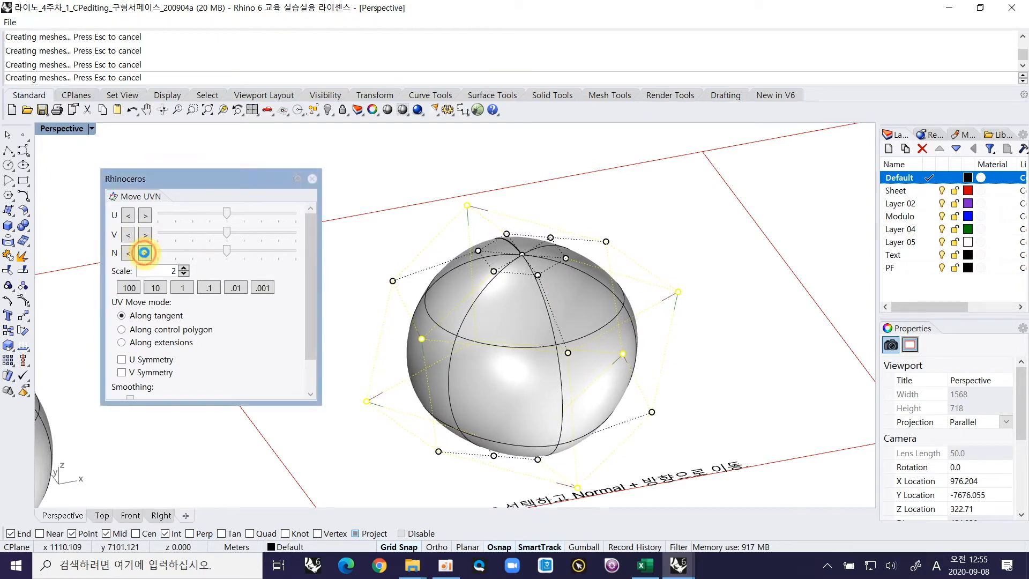
left_click(144, 253)
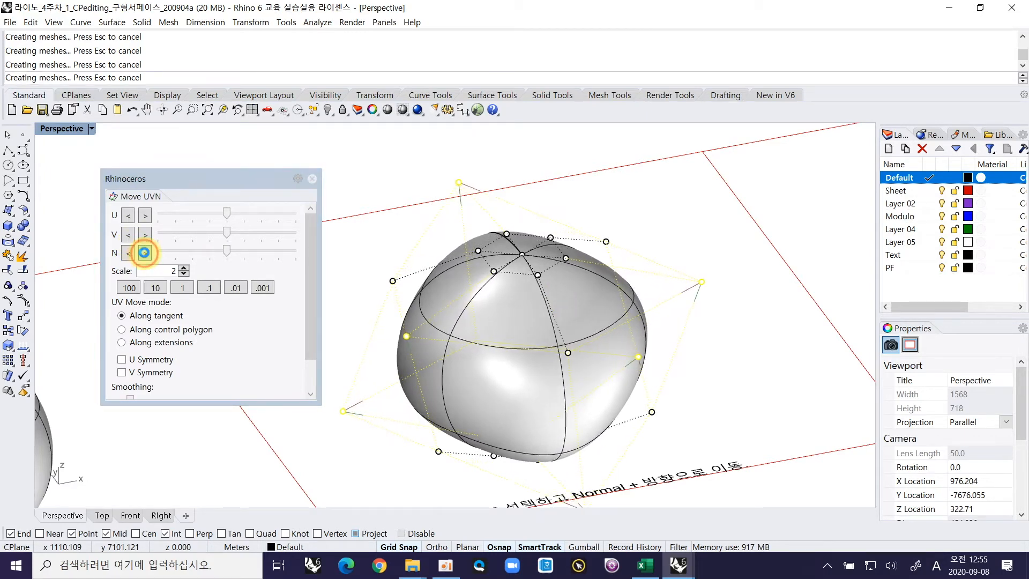
left_click(145, 252)
left_click(145, 253)
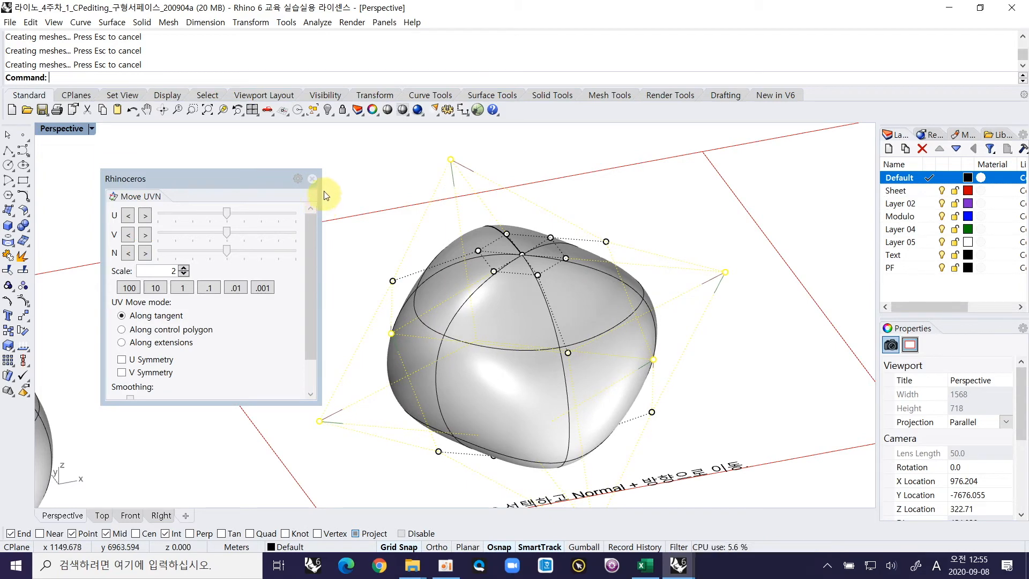
left_click(312, 179)
- Hide the control points and copy the bulged surface with its centre point into the adjacent Normal − frame, using the upper frame corners as references
right_click_drag(562, 252, 599, 276)
right_click_drag(542, 301, 540, 339, "ctrl")
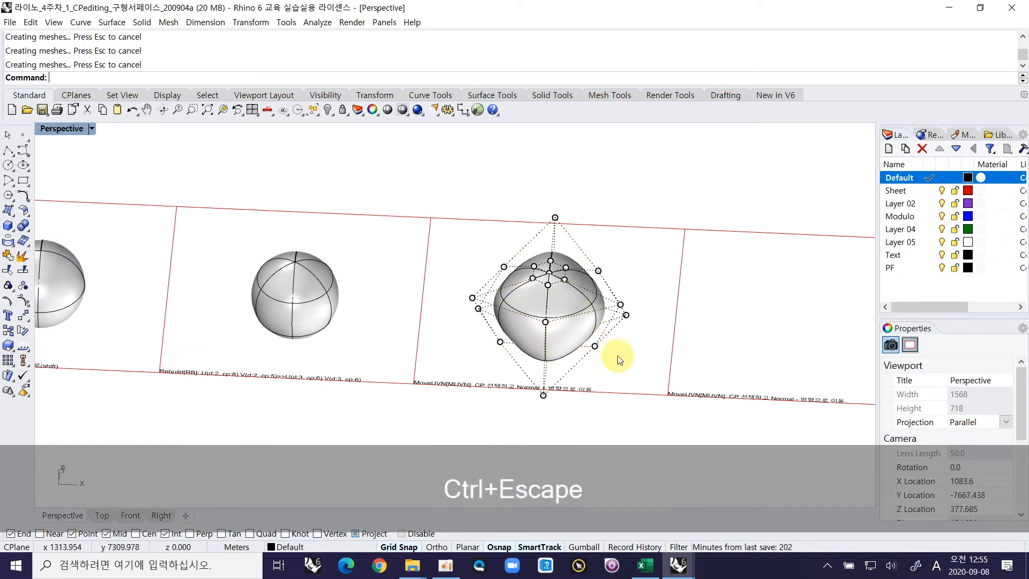
left_click_drag(634, 367, 486, 275)
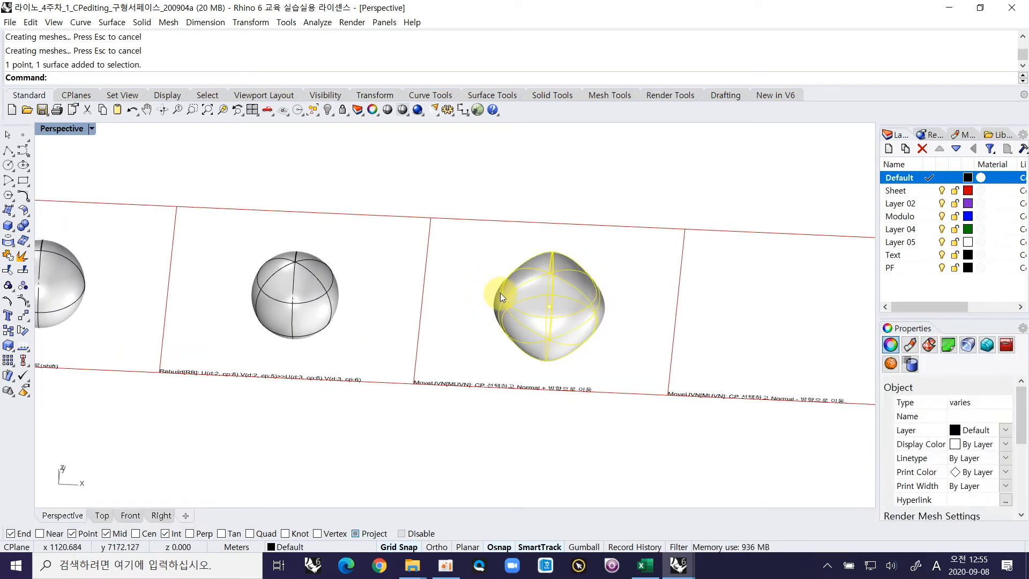
type("O")
key("Return")
left_click(430, 218)
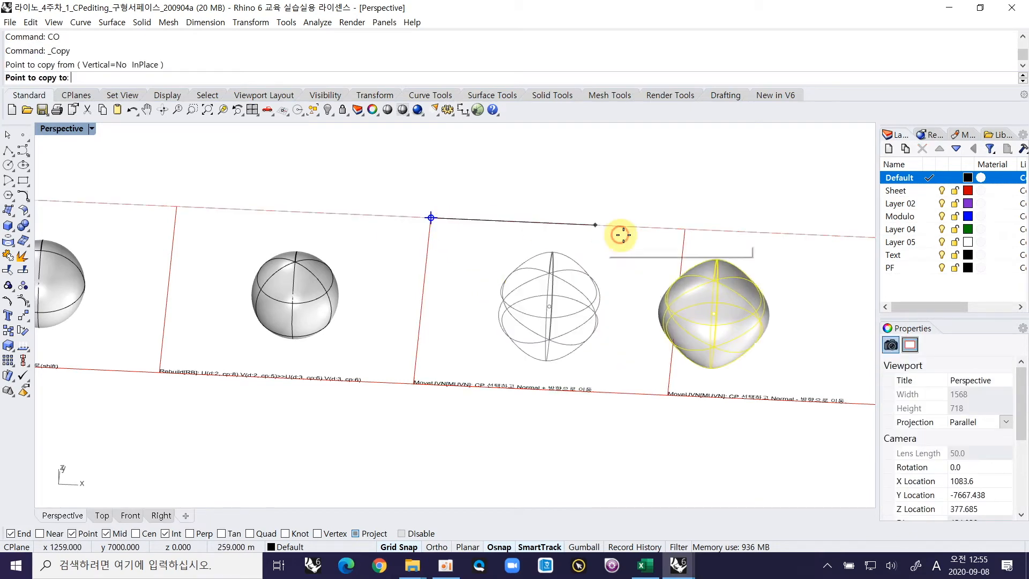
left_click(683, 235)
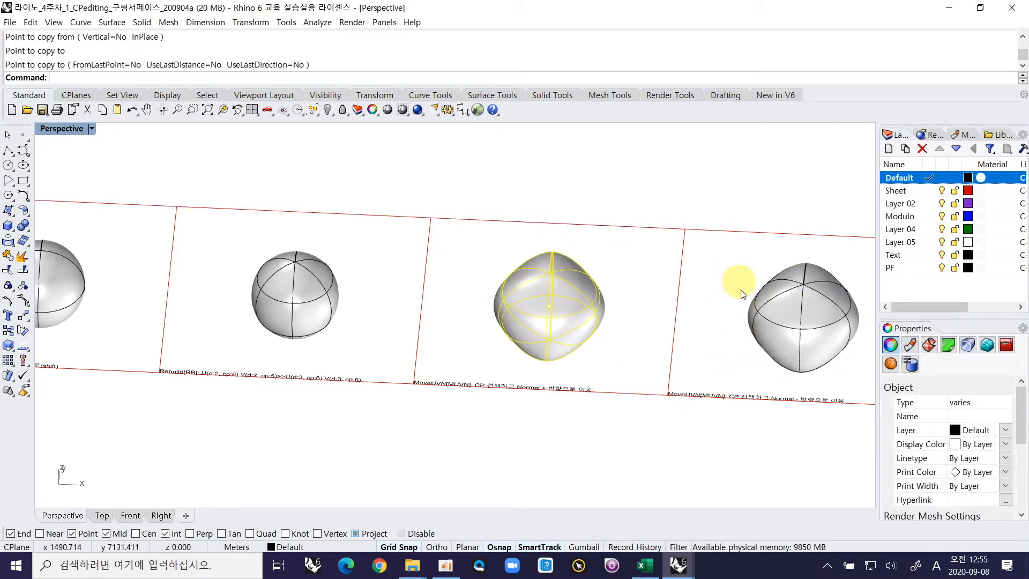
- Turn on the control points of the copied surface in the Normal − frame
right_click_drag(756, 281, 464, 303, "shift")
right_click_drag(539, 359, 516, 368, "ctrl")
left_click(510, 291)
key("F10")
- Select the six outer control points of the copied surface that lie between the pulled-out corner points
right_click_drag(565, 324, 601, 205)
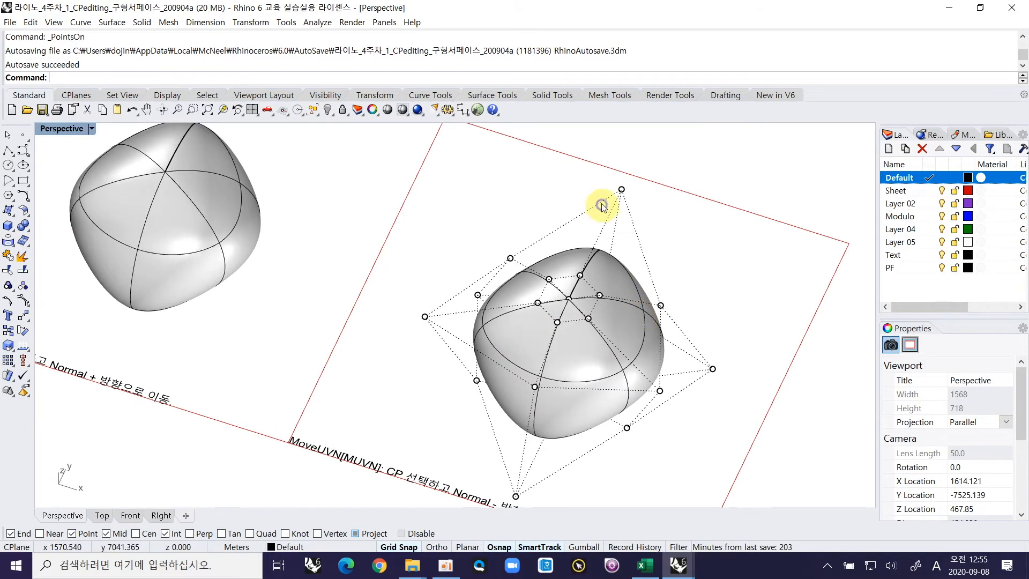
right_click_drag(436, 320, 633, 345)
left_click_drag(543, 270, 542, 266)
right_click_drag(486, 363, 528, 409)
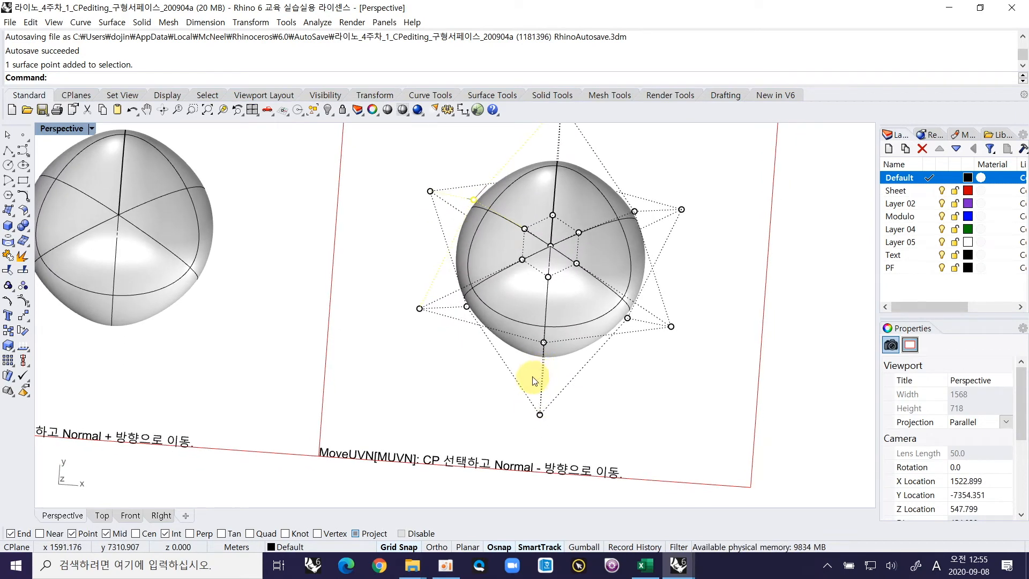
left_click_drag(553, 322, 553, 322, "shift")
right_click_drag(603, 374, 627, 424)
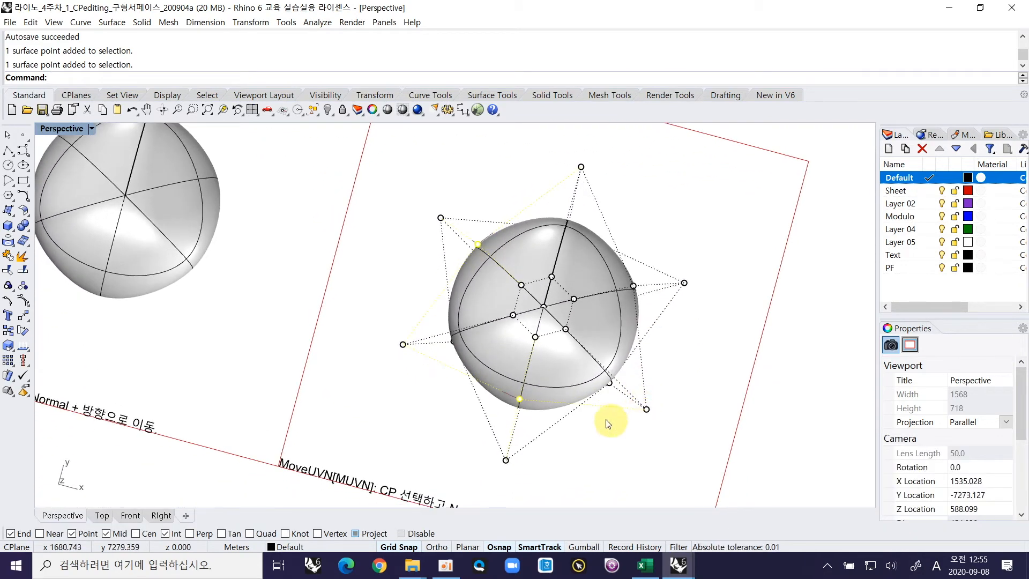
right_click_drag(663, 314, 595, 253)
right_click_drag(574, 175, 573, 359)
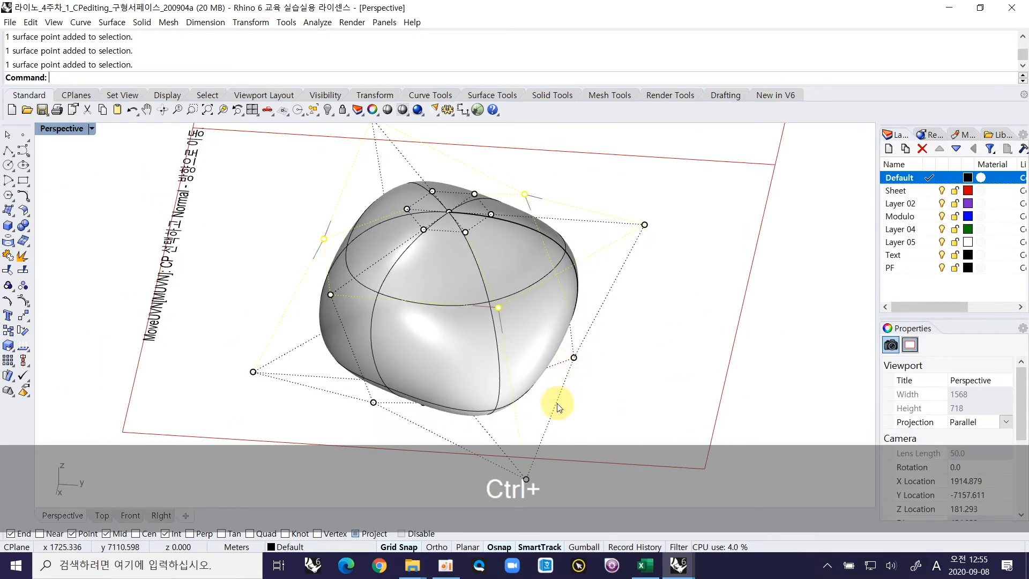
right_click_drag(403, 407, 615, 399)
right_click_drag(513, 413, 552, 413)
left_click_drag(556, 408, 601, 383, "shift")
right_click_drag(601, 383, 653, 284)
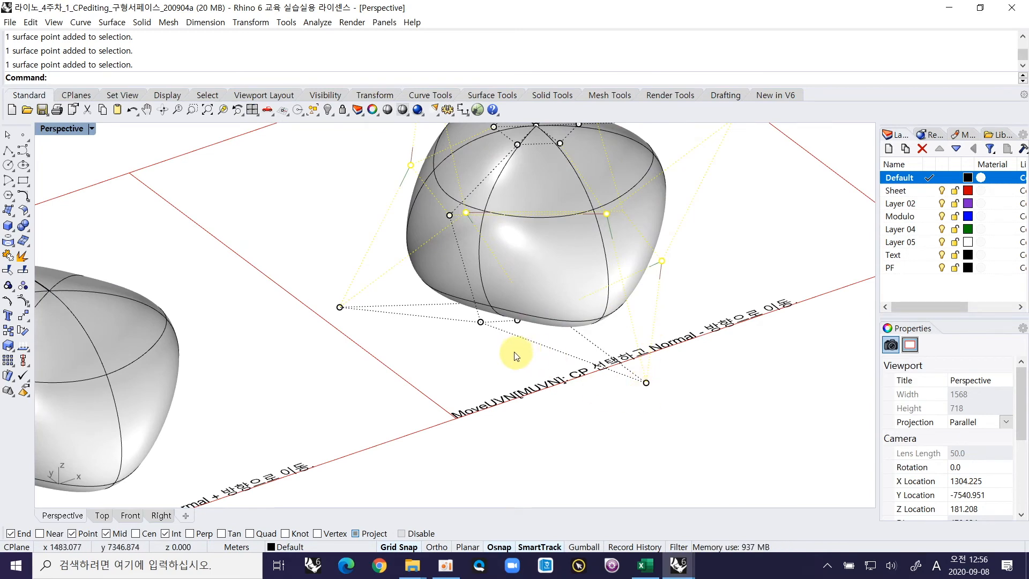
left_click_drag(473, 347, 473, 347, "shift")
right_click_drag(512, 341, 457, 338)
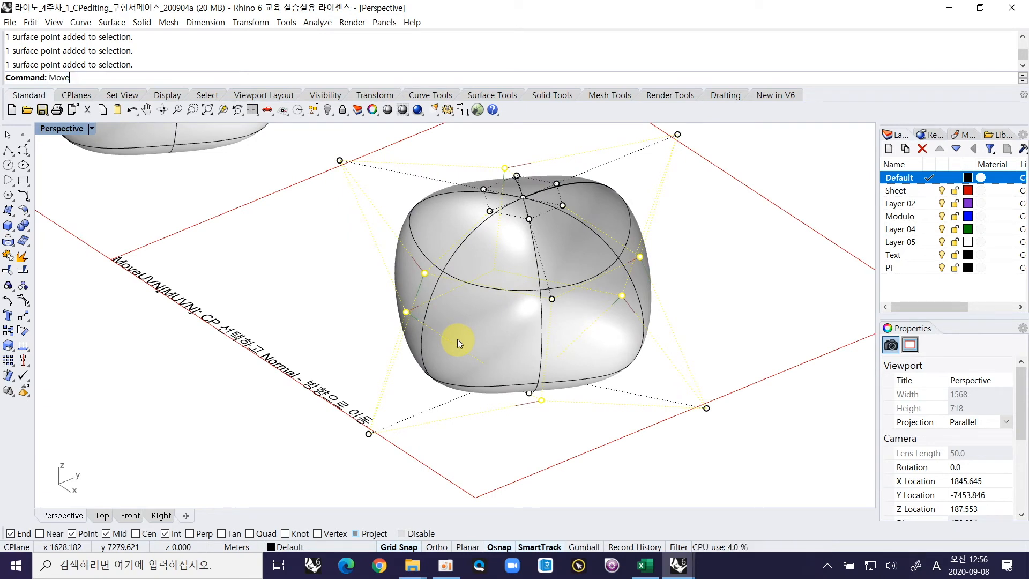
- Move the six selected control points inward along the normal with MoveUVN at scale 2, producing concave faces, and hide the control points
type("UVN")
key("Return")
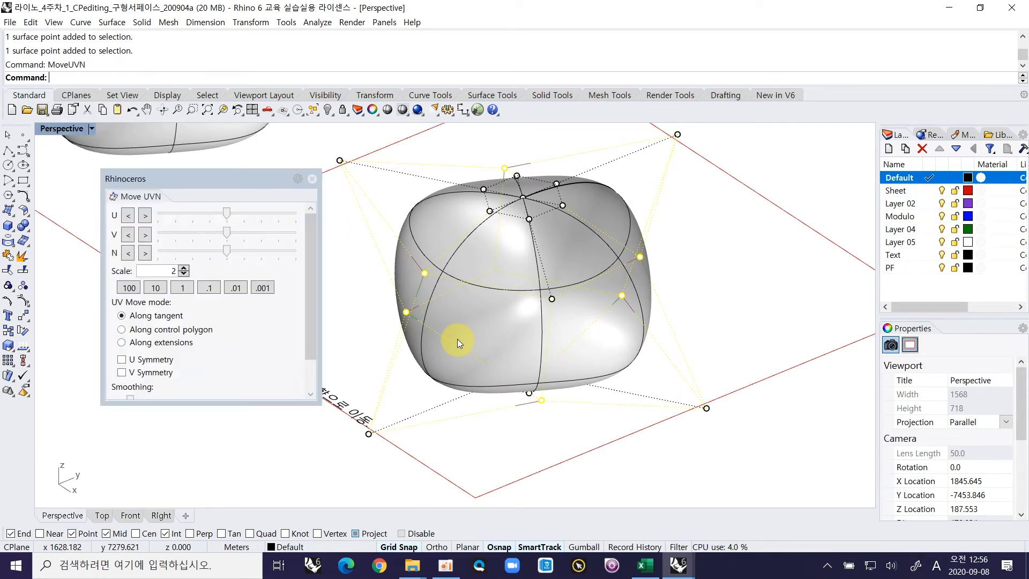
left_click(130, 254)
left_click(130, 253)
left_click(131, 251)
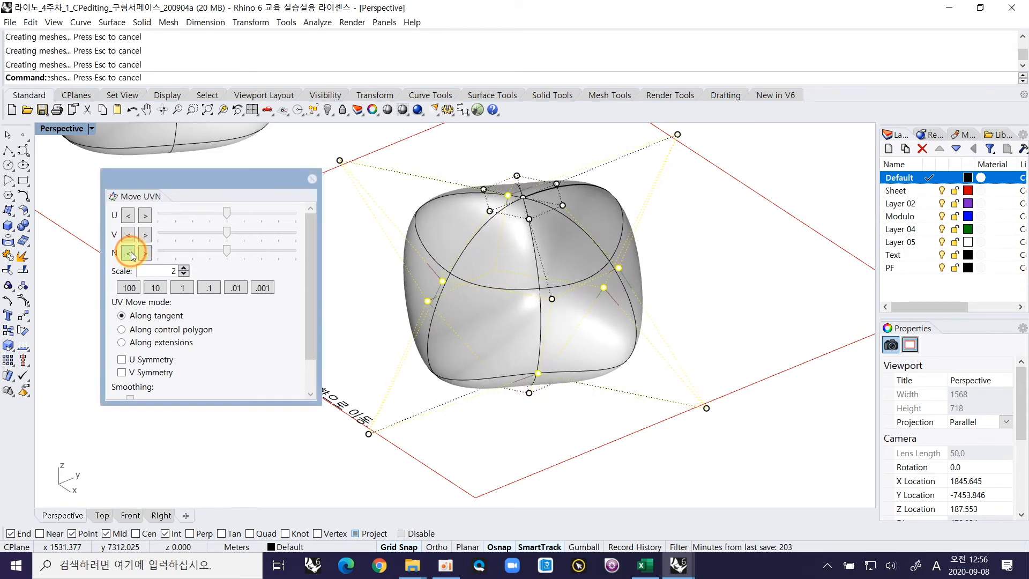
left_click(130, 251)
left_click(130, 251)
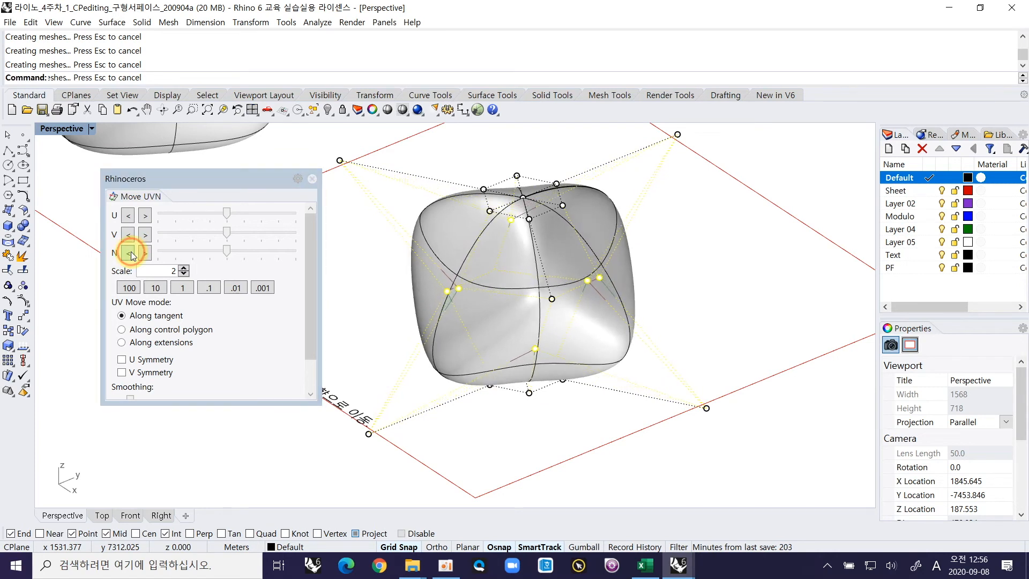
left_click(130, 251)
left_click(130, 252)
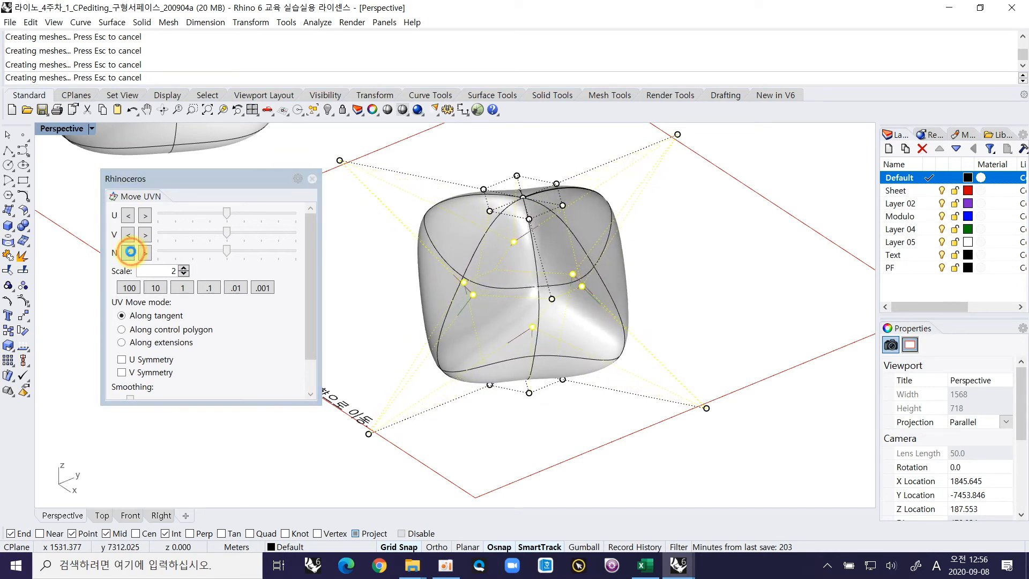
left_click(131, 252)
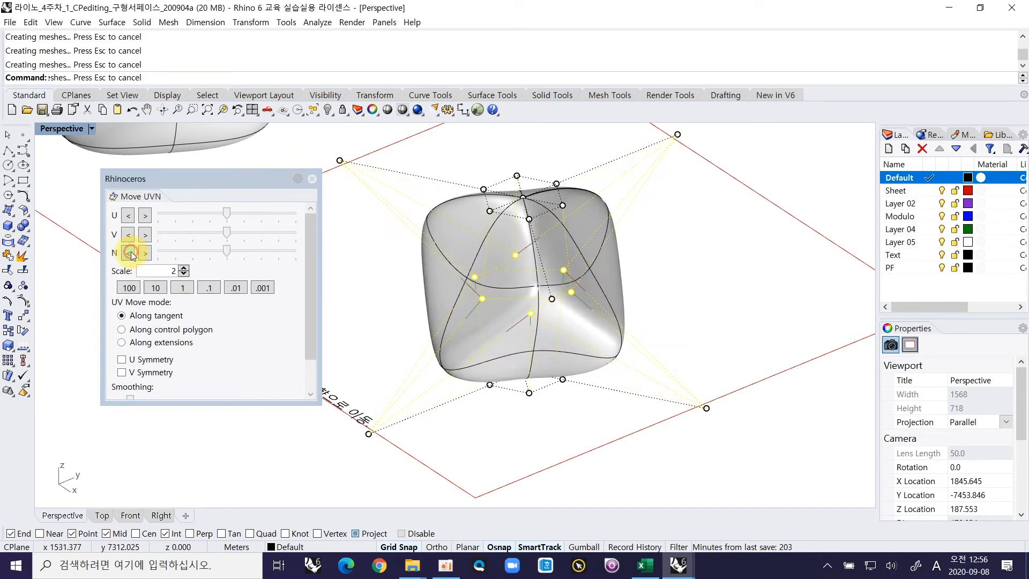
left_click(312, 179)
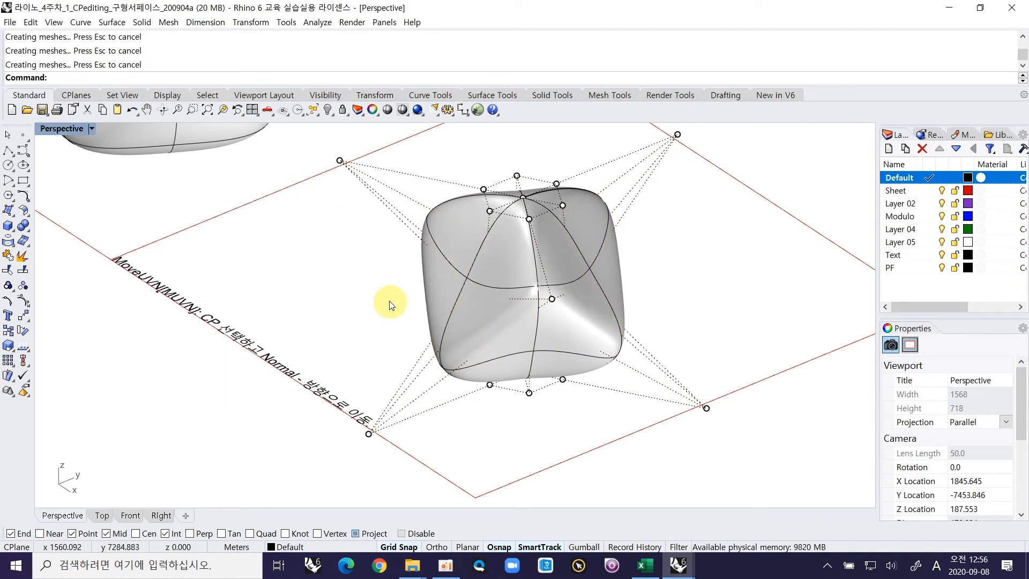
key("Escape")
- Run a Zebra analysis on the concave surface in the Normal − frame and examine its stripes from different angles
right_click_drag(380, 299, 486, 363)
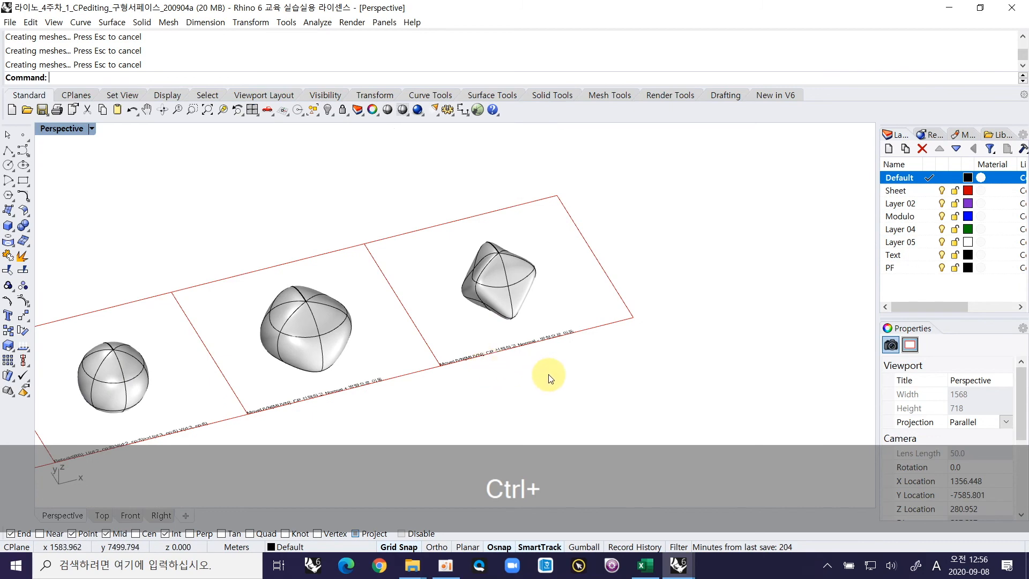
mouse_move(489, 275)
right_mouse_down("ctrl")
mouse_move(552, 213)
mouse_move(487, 275)
right_mouse_up("ctrl")
left_click(487, 274)
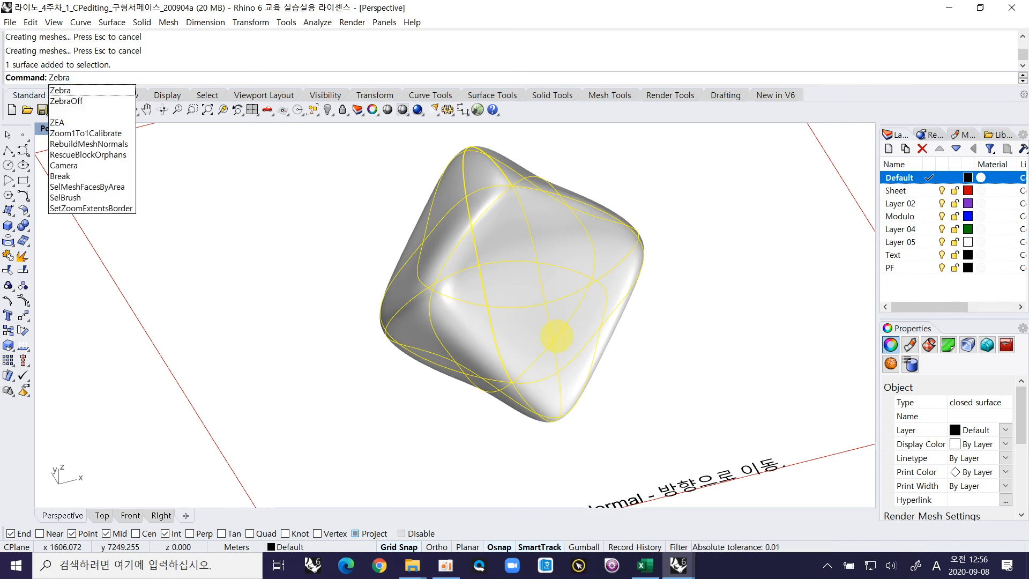
key("Return")
right_click_drag(555, 335, 611, 429)
right_click_drag(581, 350, 557, 317)
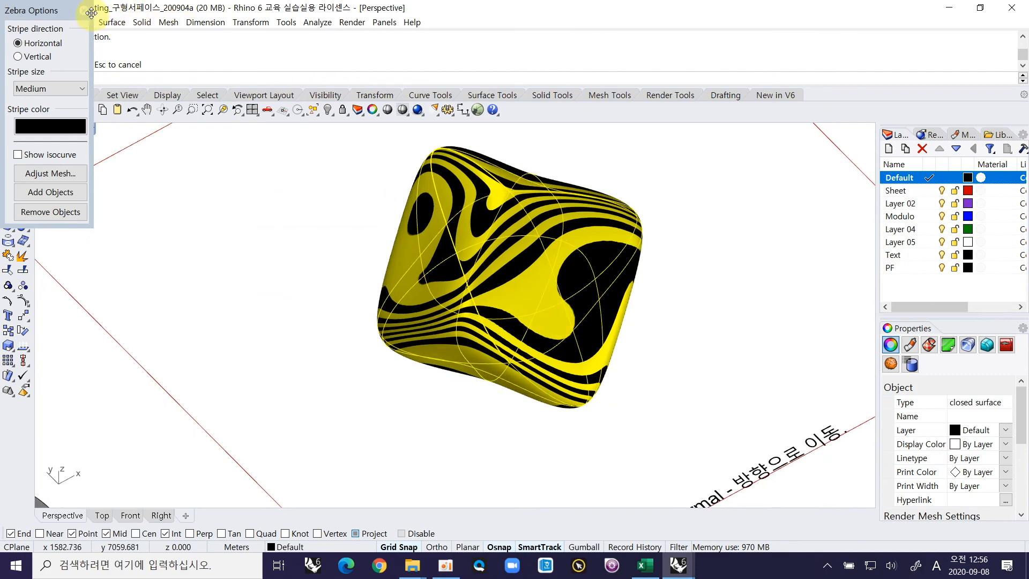